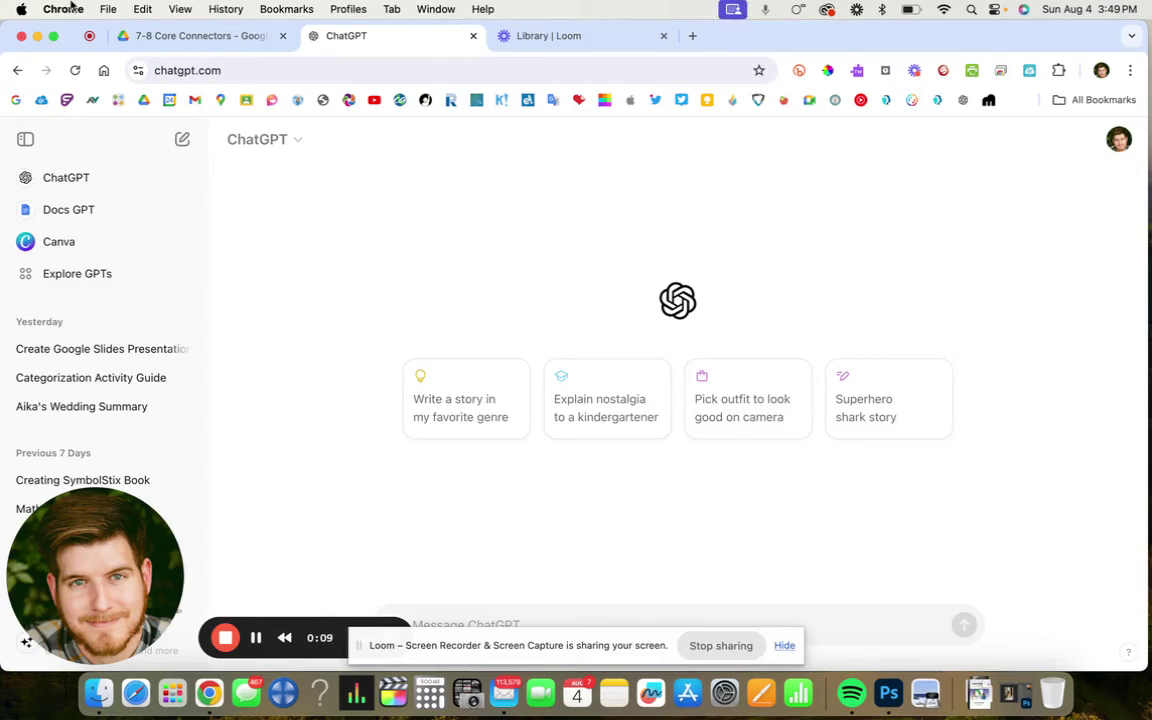
left_click(66, 9)
left_click(493, 265)
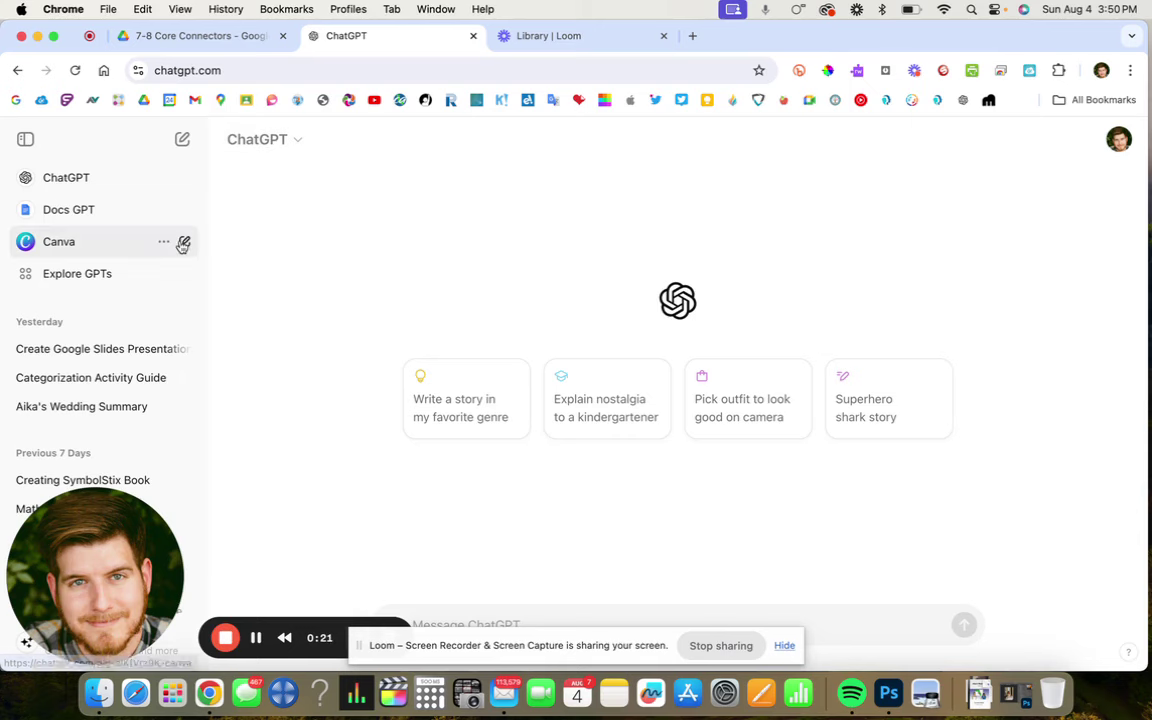
- Switch to the 7-8 Core Connectors document and highlight the first Level IV example under EERL.7.2, about details and the central idea
left_click(205, 36)
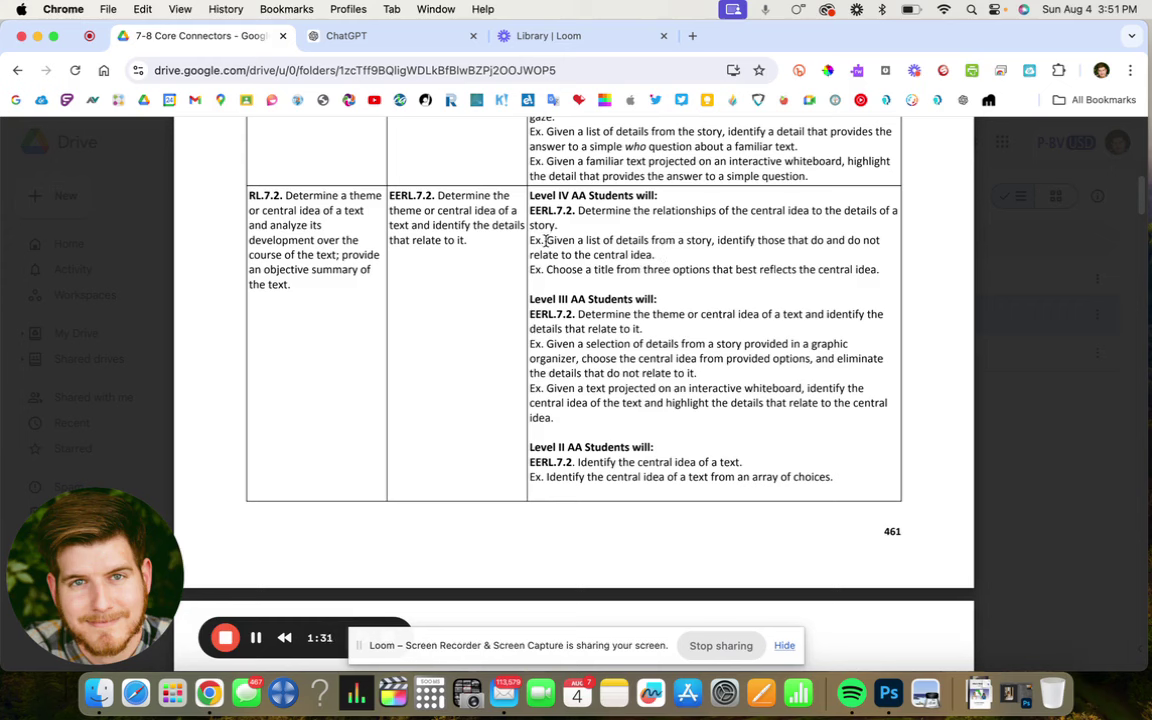
left_click_drag(545, 241, 682, 259)
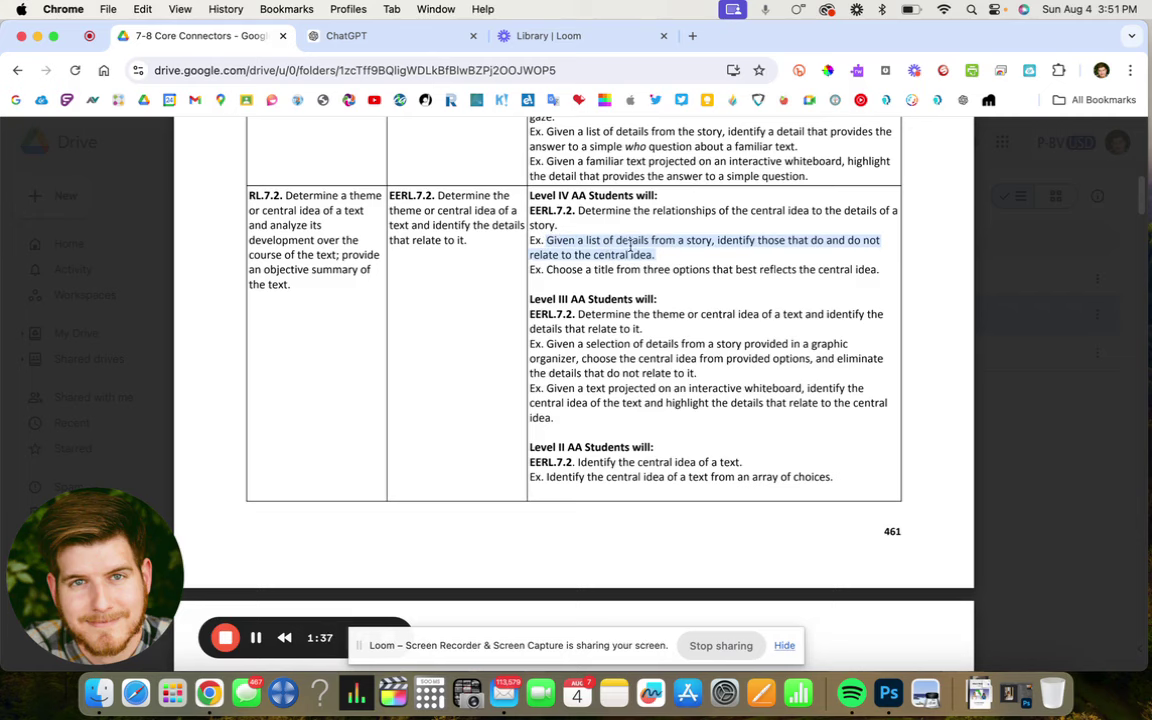
- Return to ChatGPT and uncover the message box by hiding the screen-sharing notice and moving the camera bubble up
left_click(366, 36)
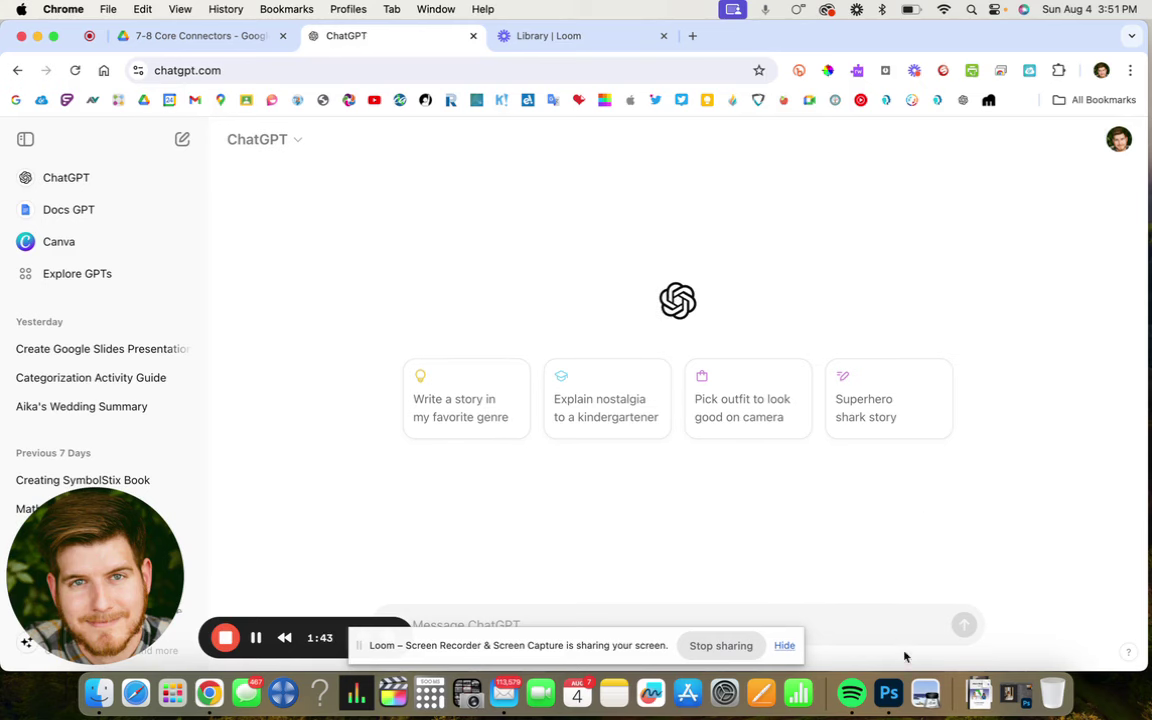
left_click(786, 650)
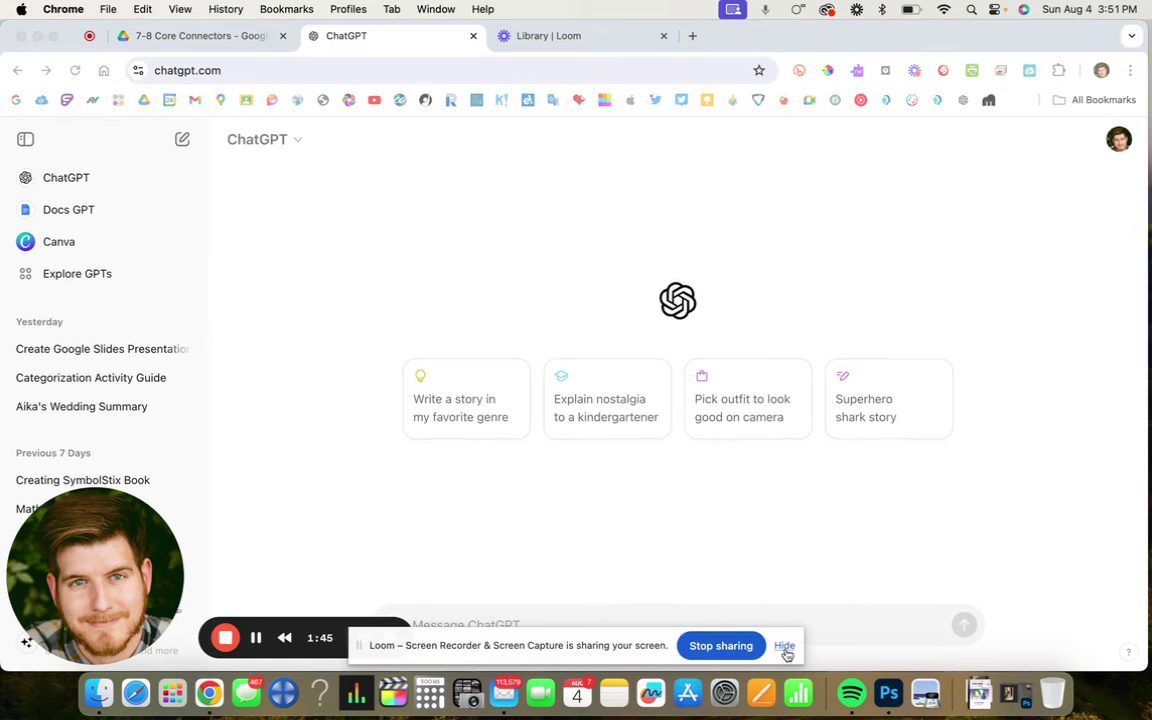
left_click(785, 648)
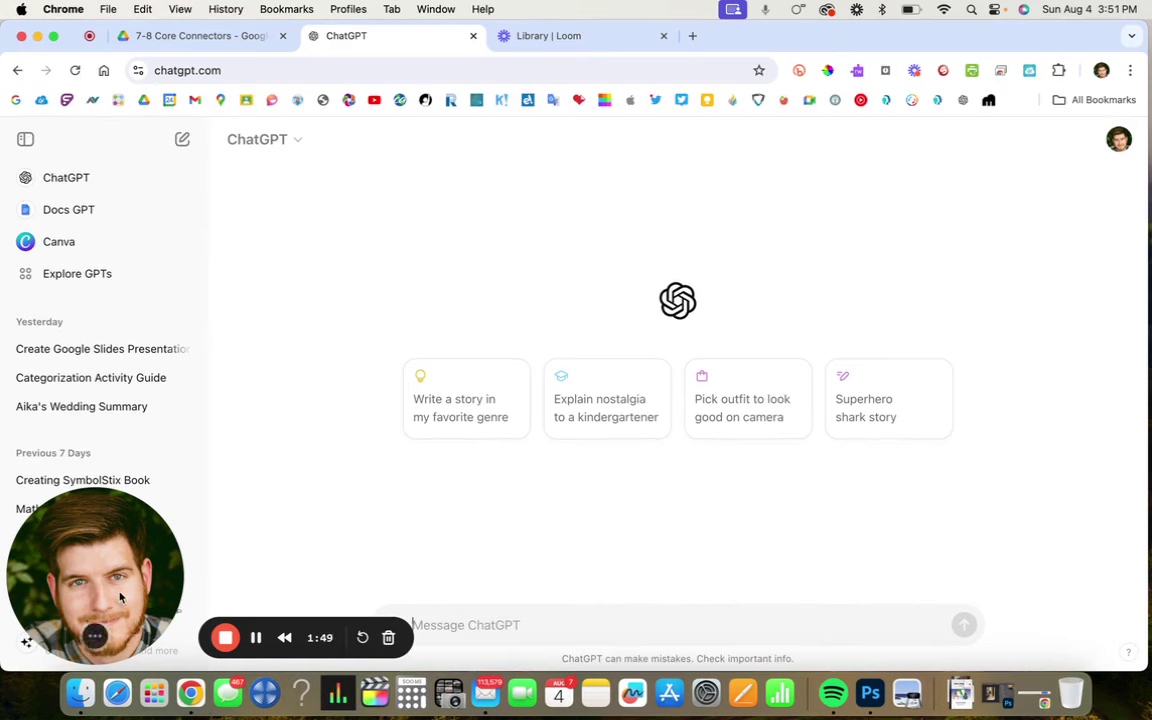
left_click_drag(111, 597, 111, 491)
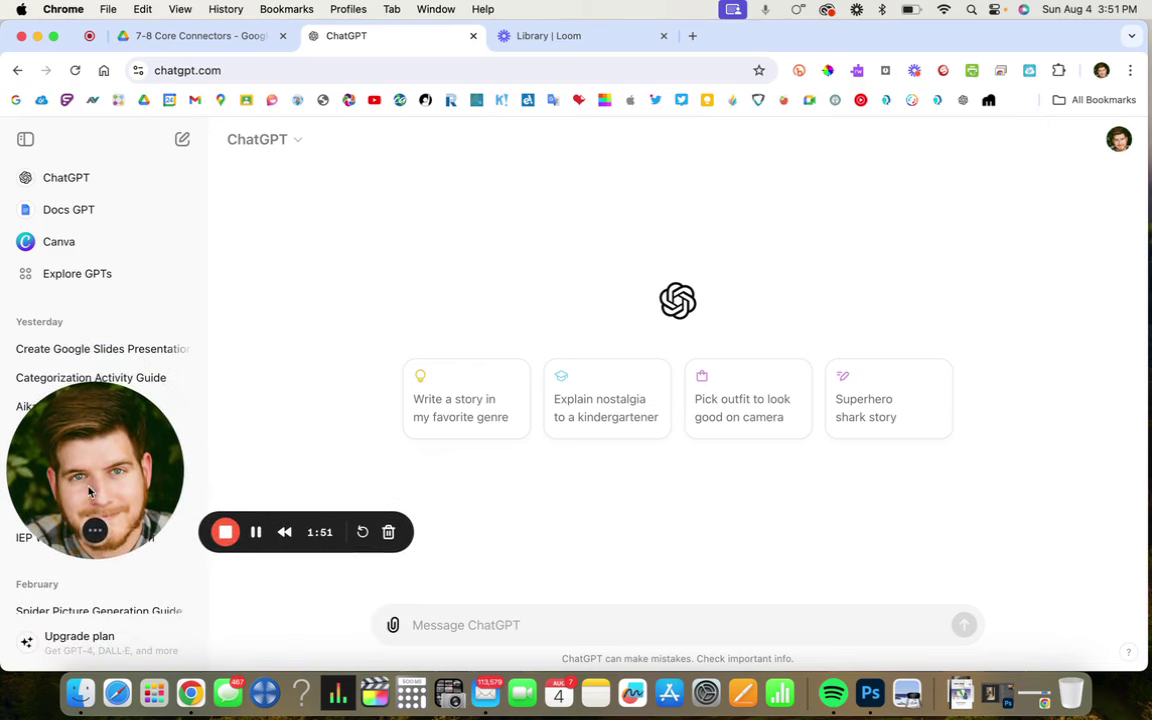
- Attach the file Aika's Wedding.pdf from the computer's Downloads folder to the message
left_click(394, 626)
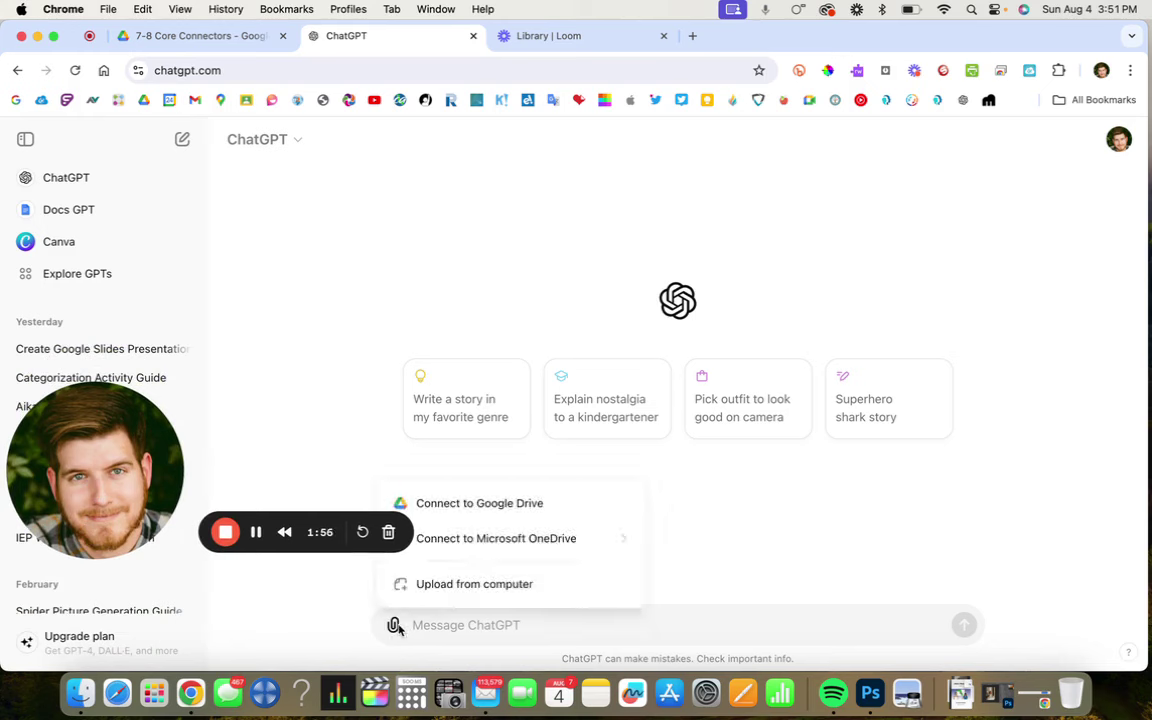
left_click(491, 588)
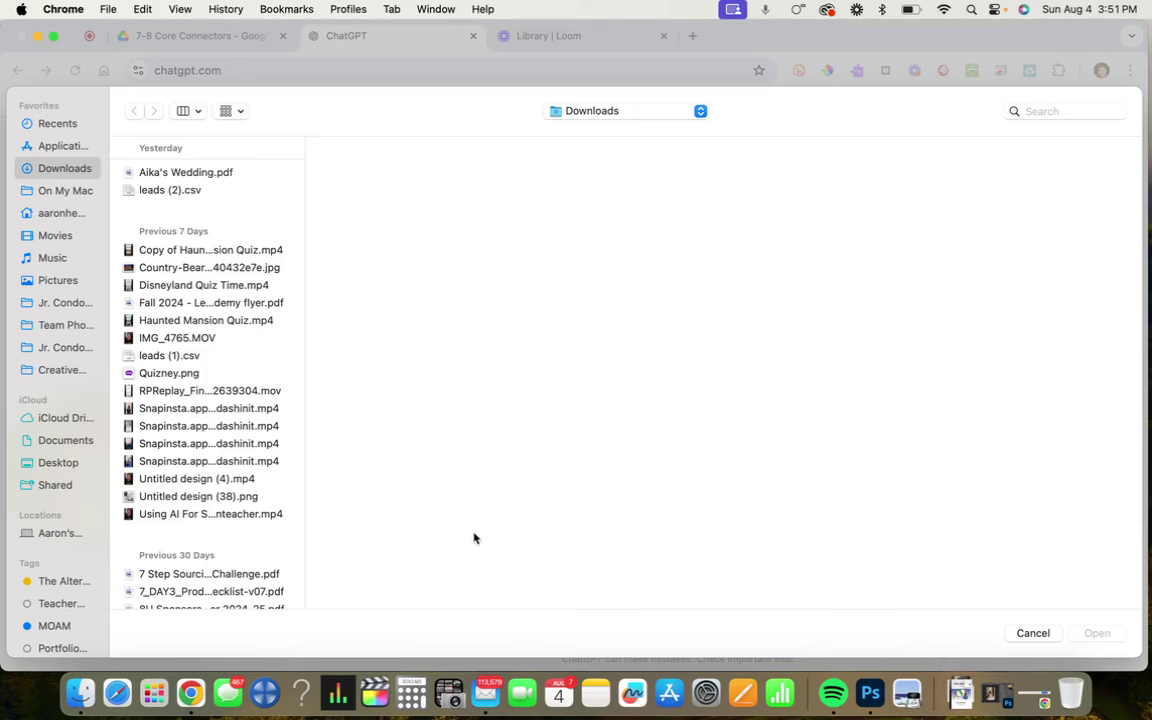
left_click(192, 173)
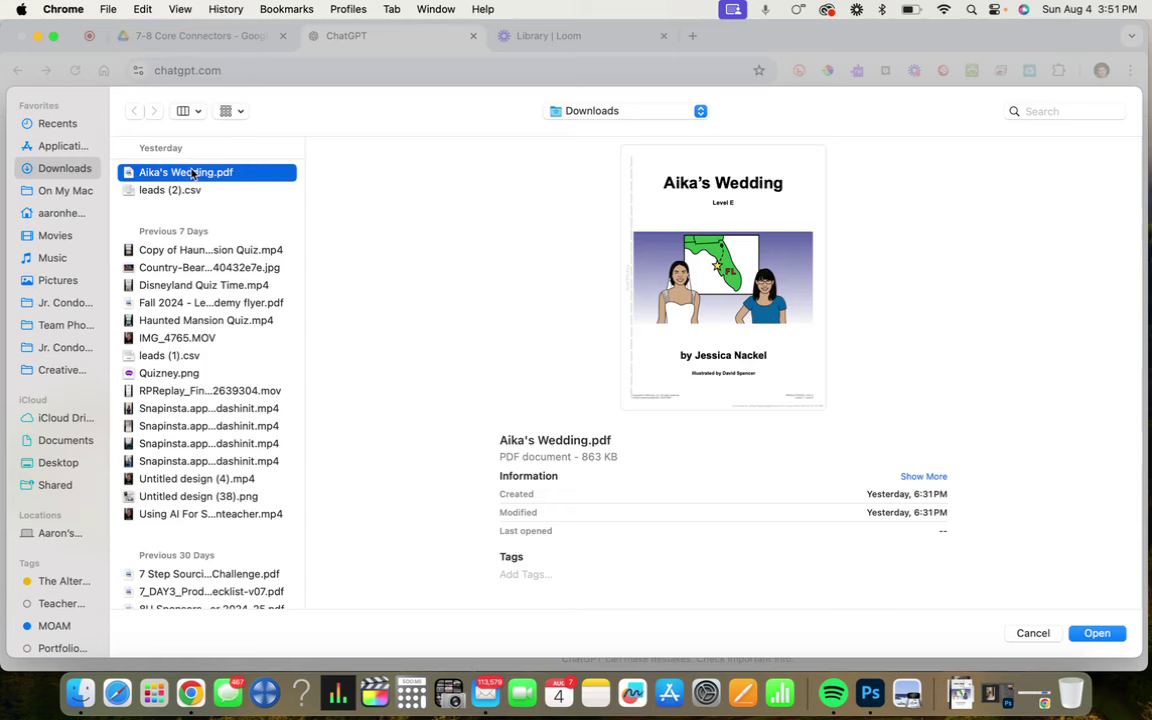
double_click(192, 173)
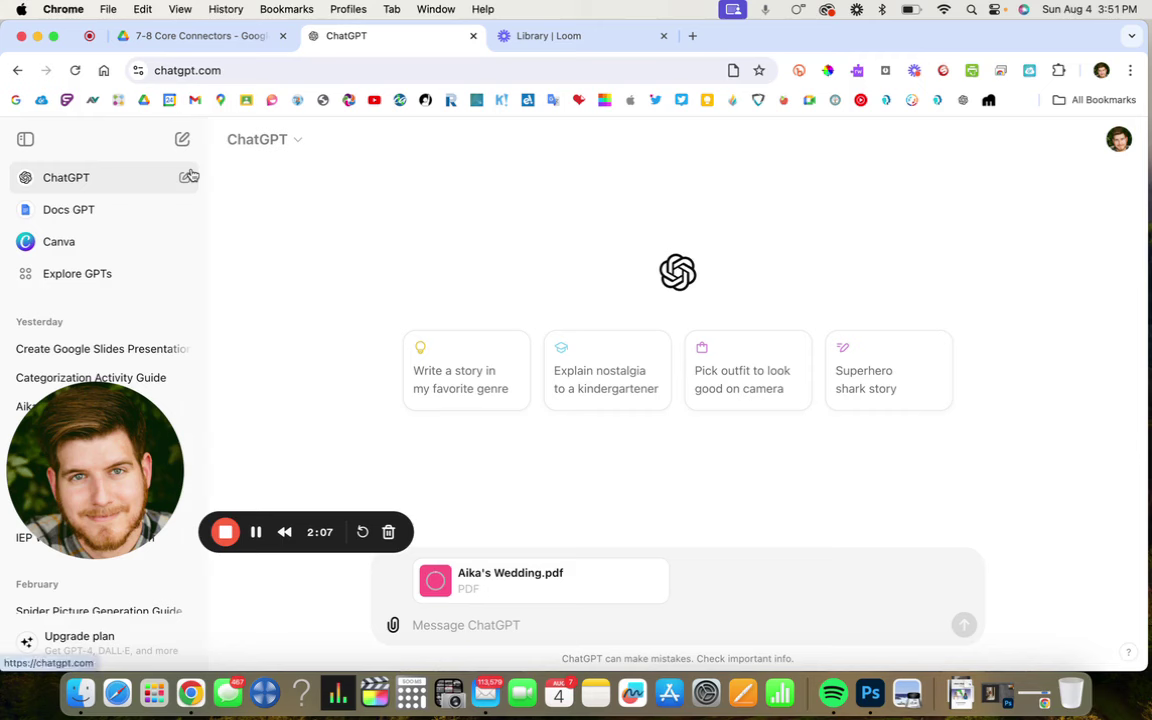
- Send the prompt "Create a list of 10 mixed questions that DO and DO NOT relate to the attached story."
left_click(470, 624)
type("Creat")
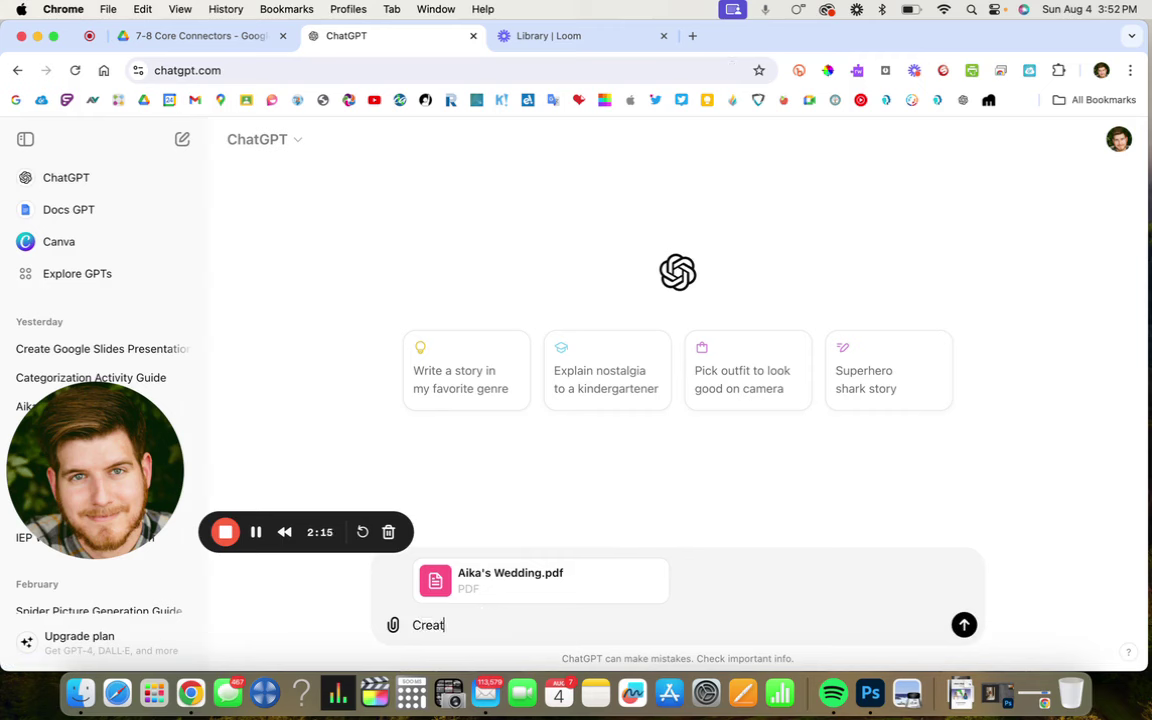
type("e a list of 10 mixed ")
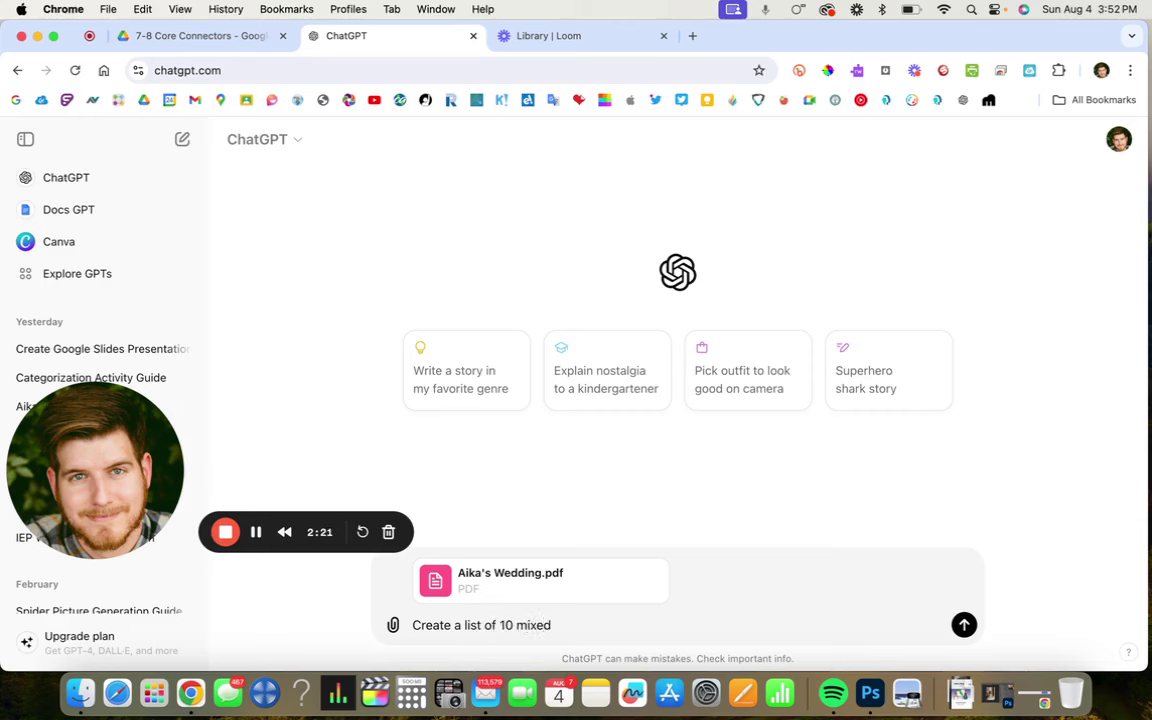
type("questions that D")
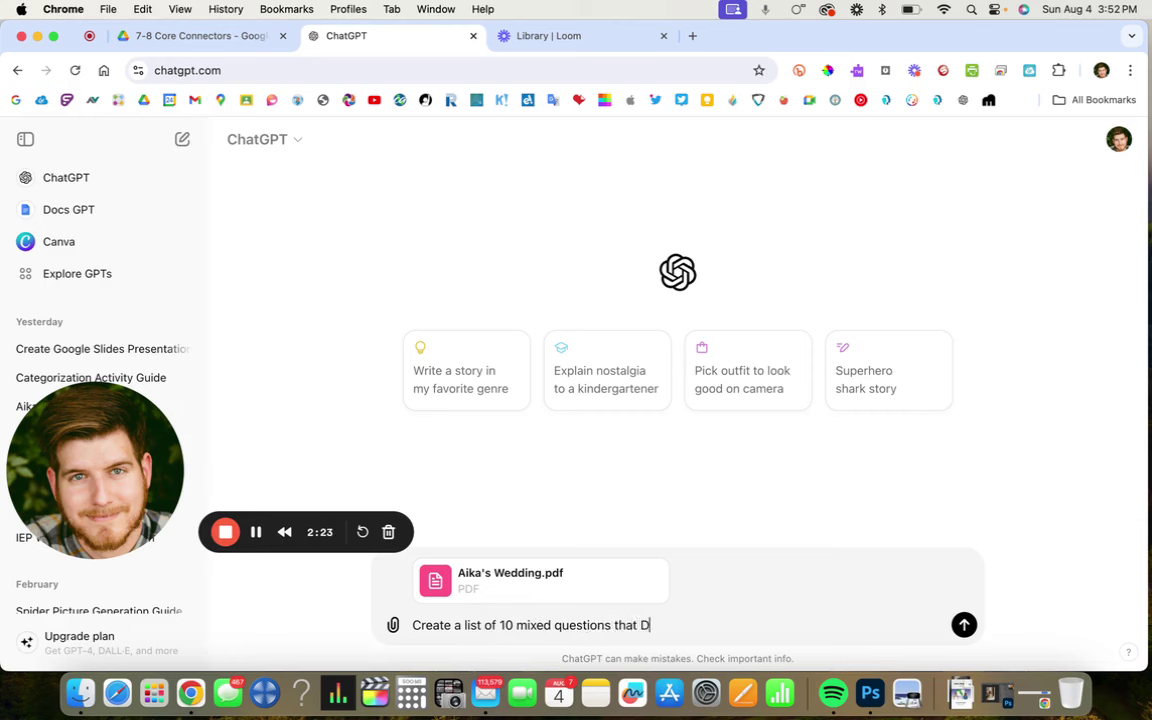
type("O and DO NOT relate ")
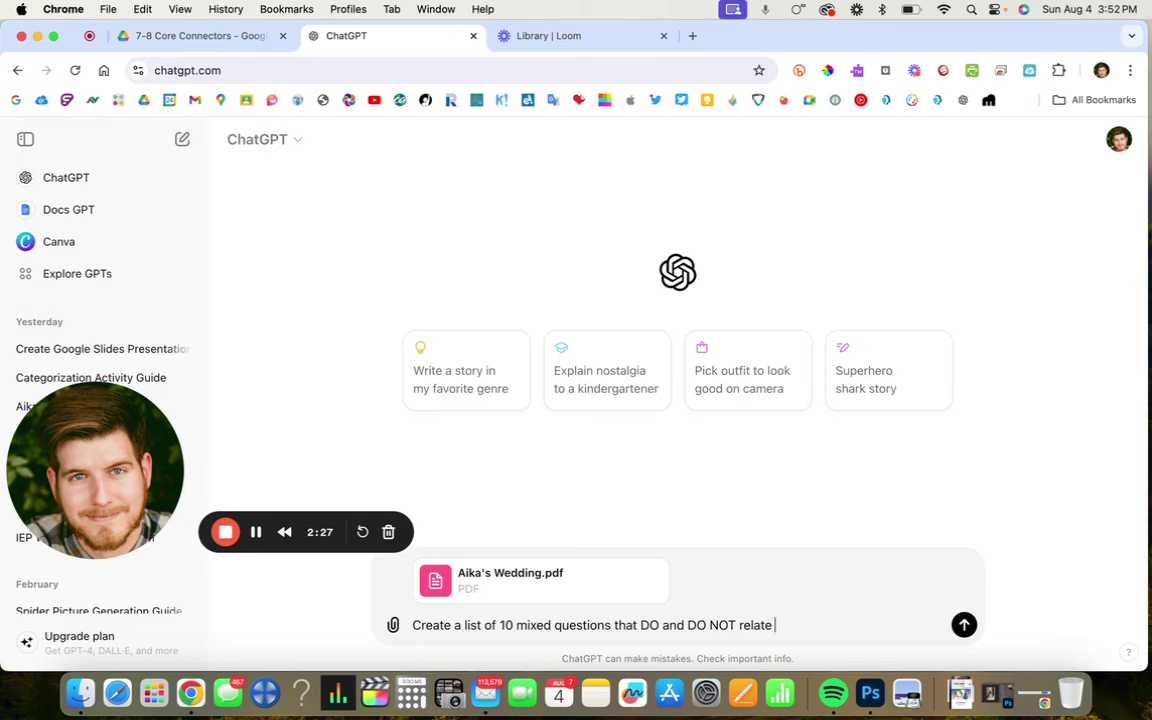
type("to the attached story.")
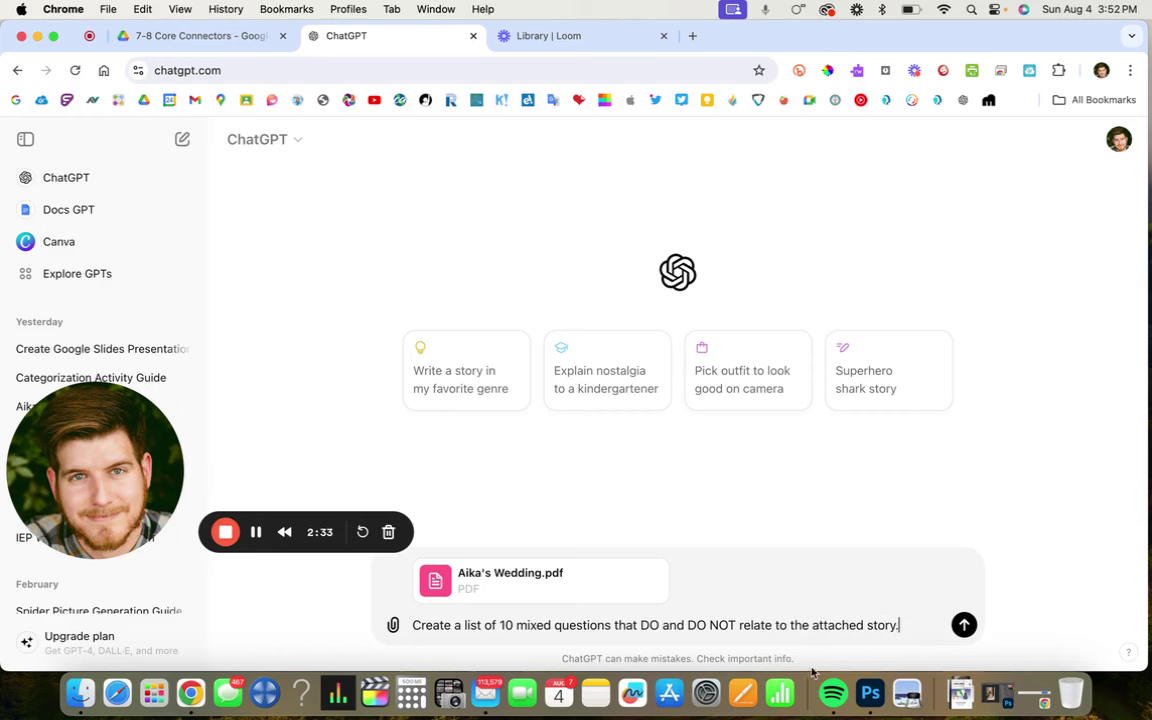
left_click(963, 626)
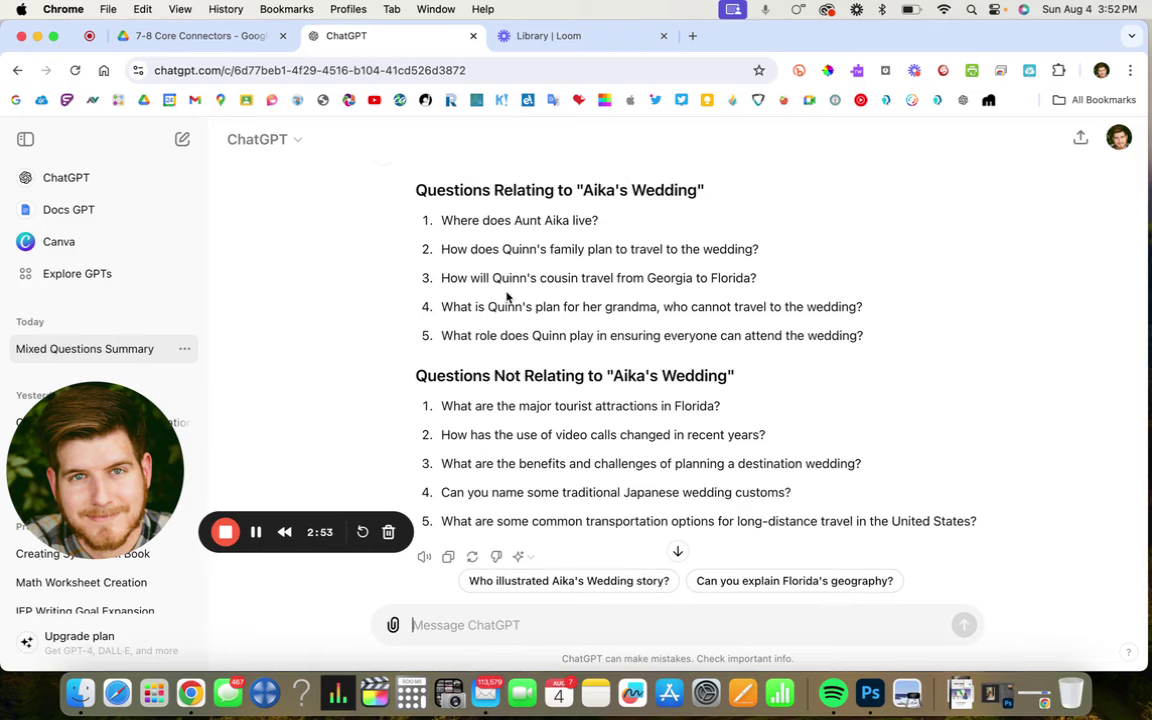
- Review the two question lists and send the follow-up prompt "Mix both lists into one list. Randomize the order."
scroll(486, 514, "down", 1)
scroll(486, 516, "up", 3)
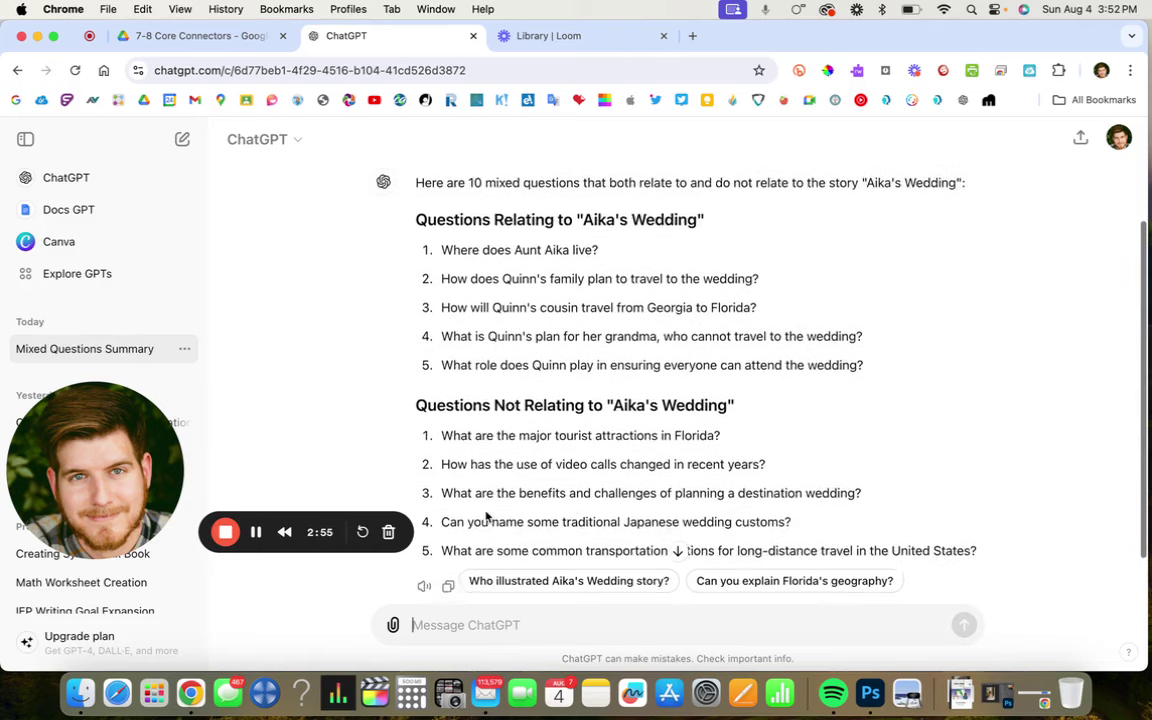
scroll(486, 516, "down", 2)
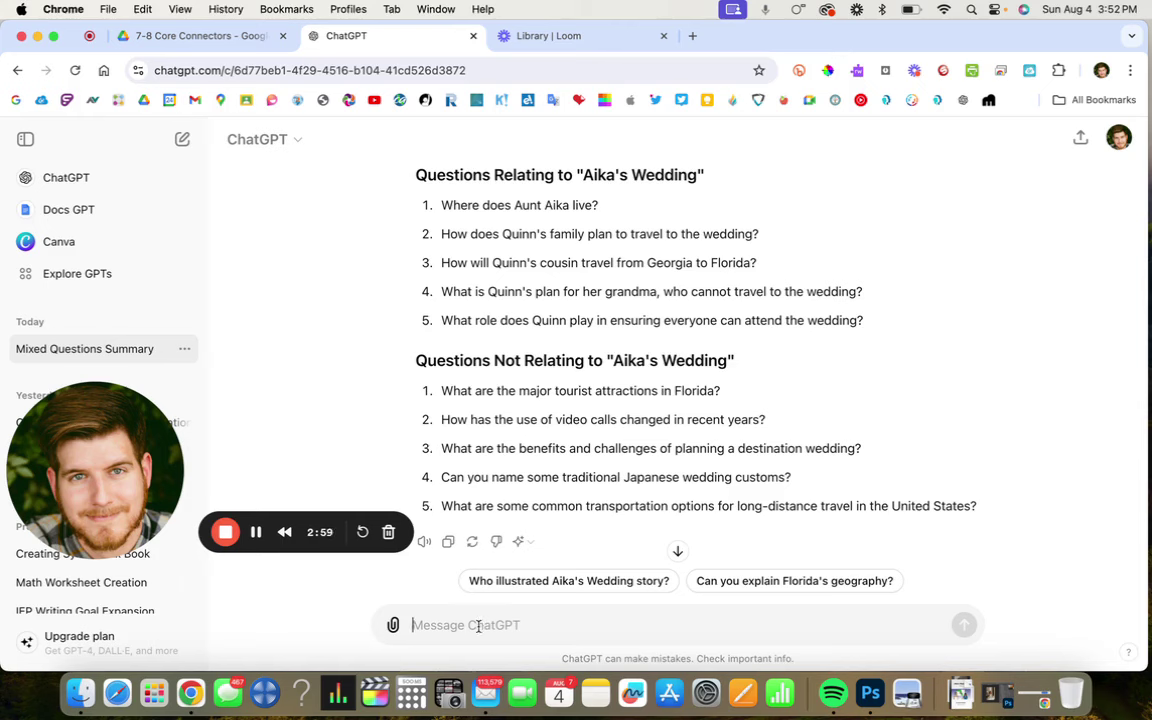
type("Mix")
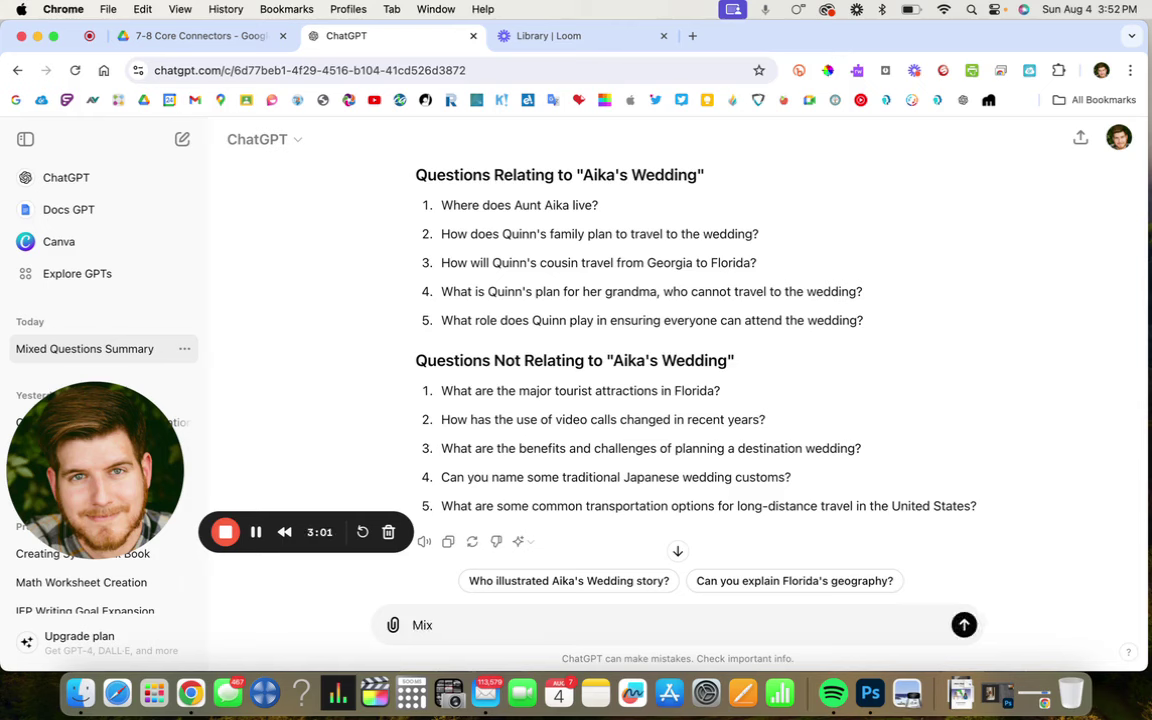
type(" both lists into on")
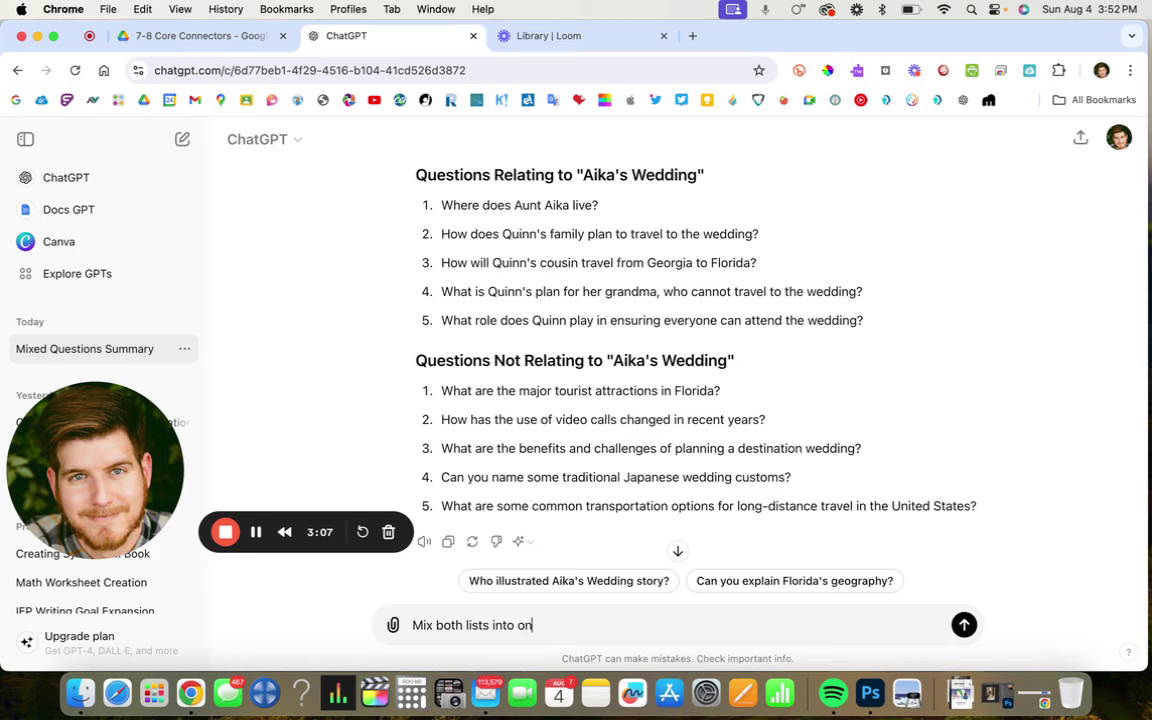
type("e list")
type(". Random")
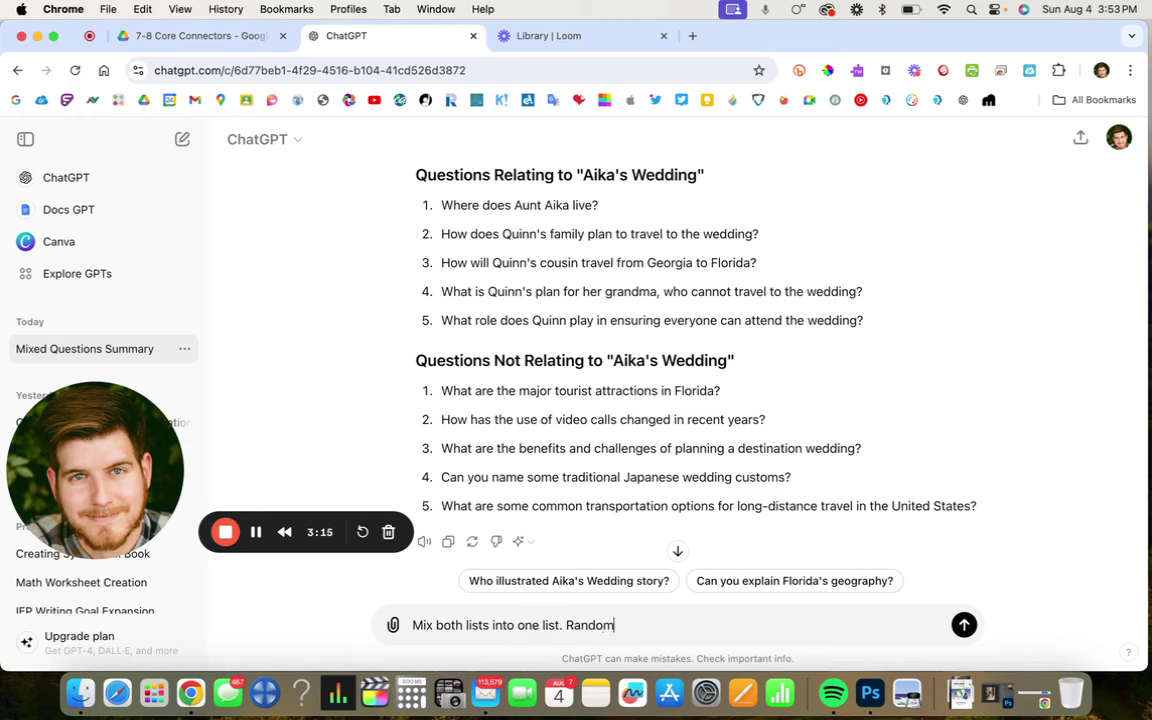
type("ize the order")
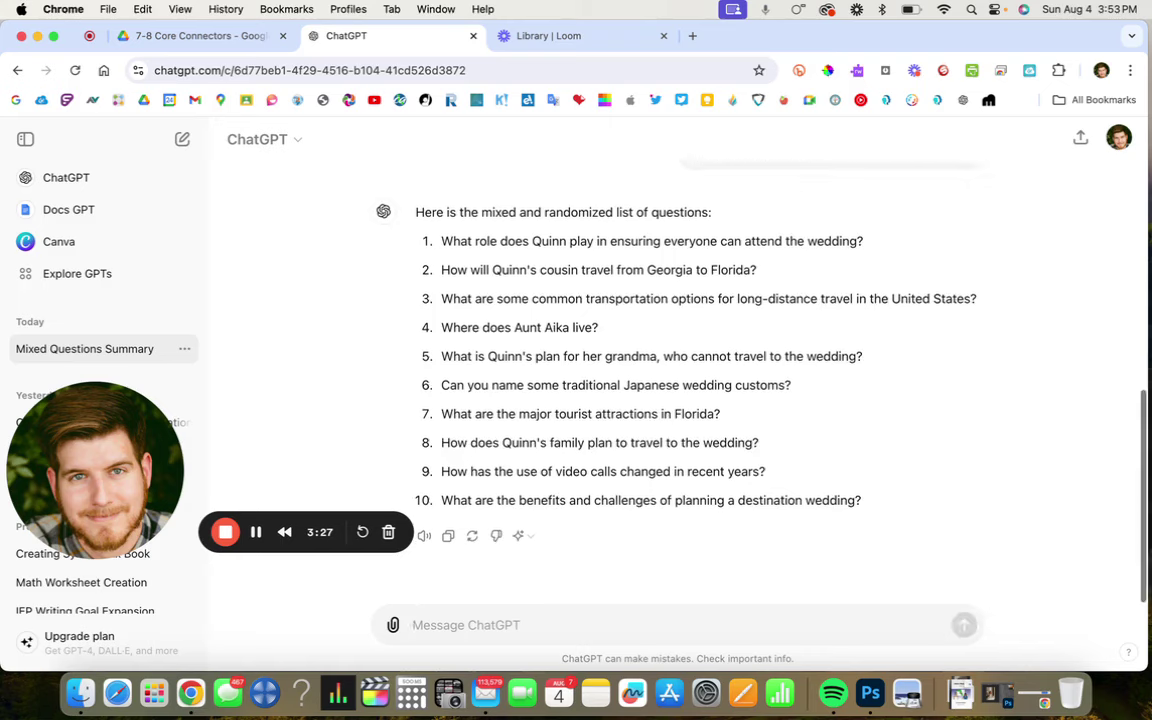
- Compare the randomized question list with the original lists of related and unrelated questions
scroll(728, 391, "up", 10)
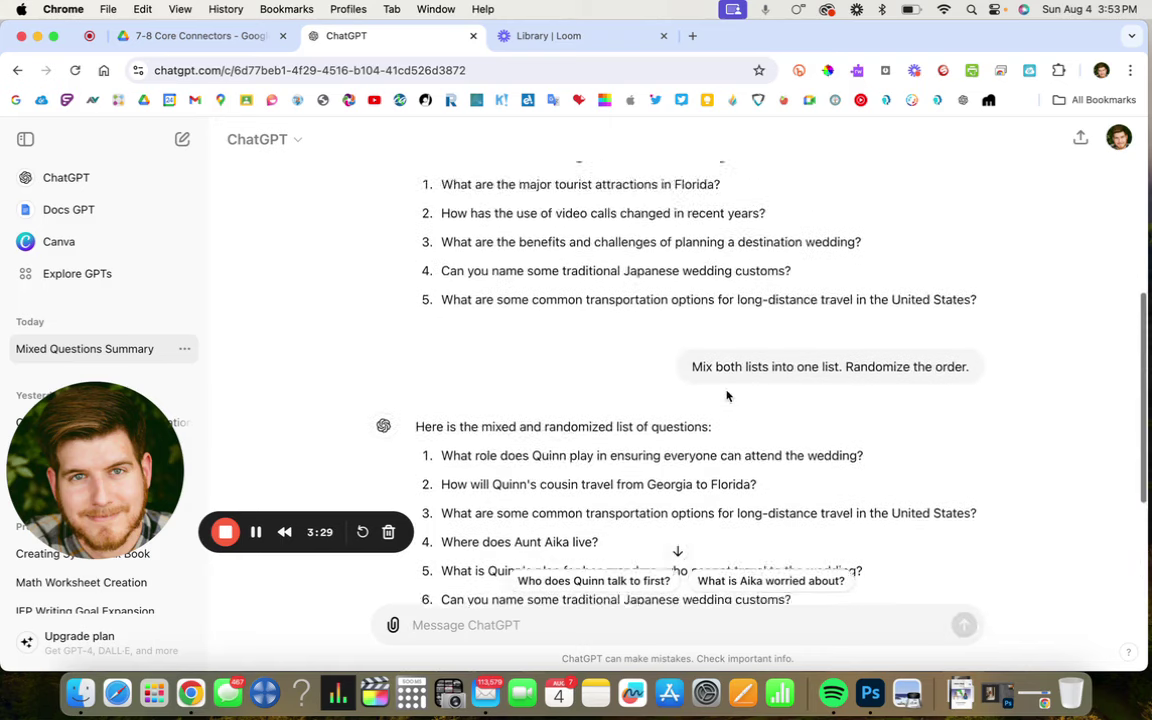
scroll(728, 390, "down", 2)
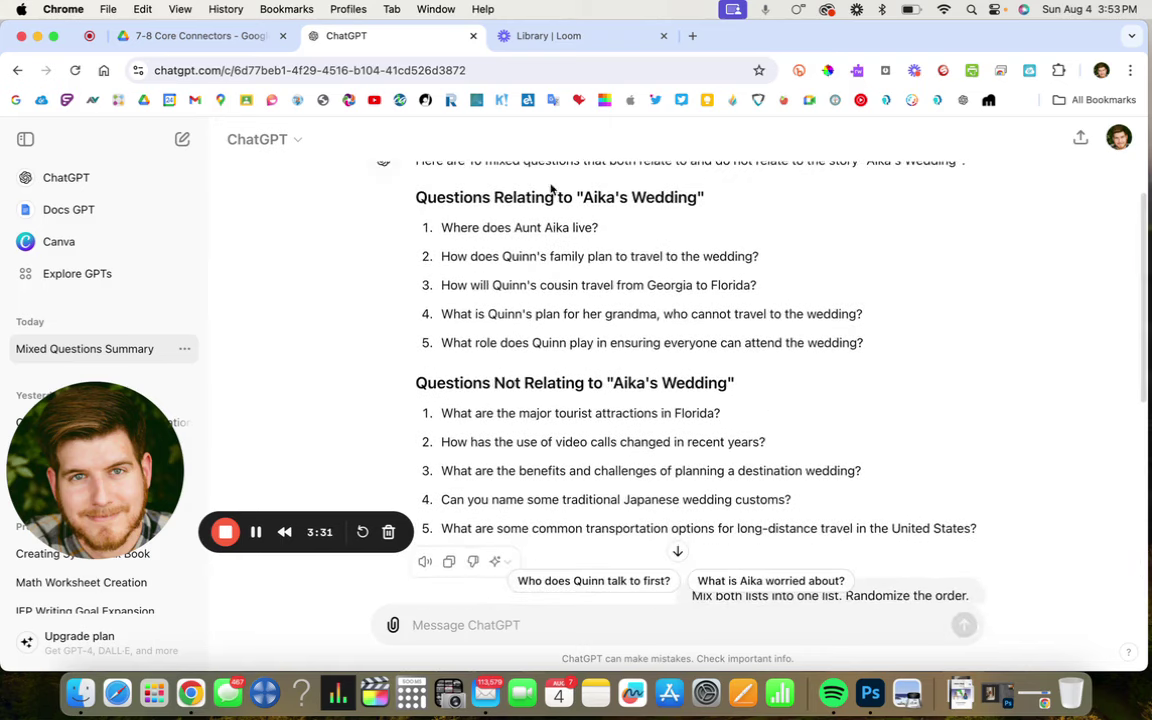
scroll(610, 387, "down", 5)
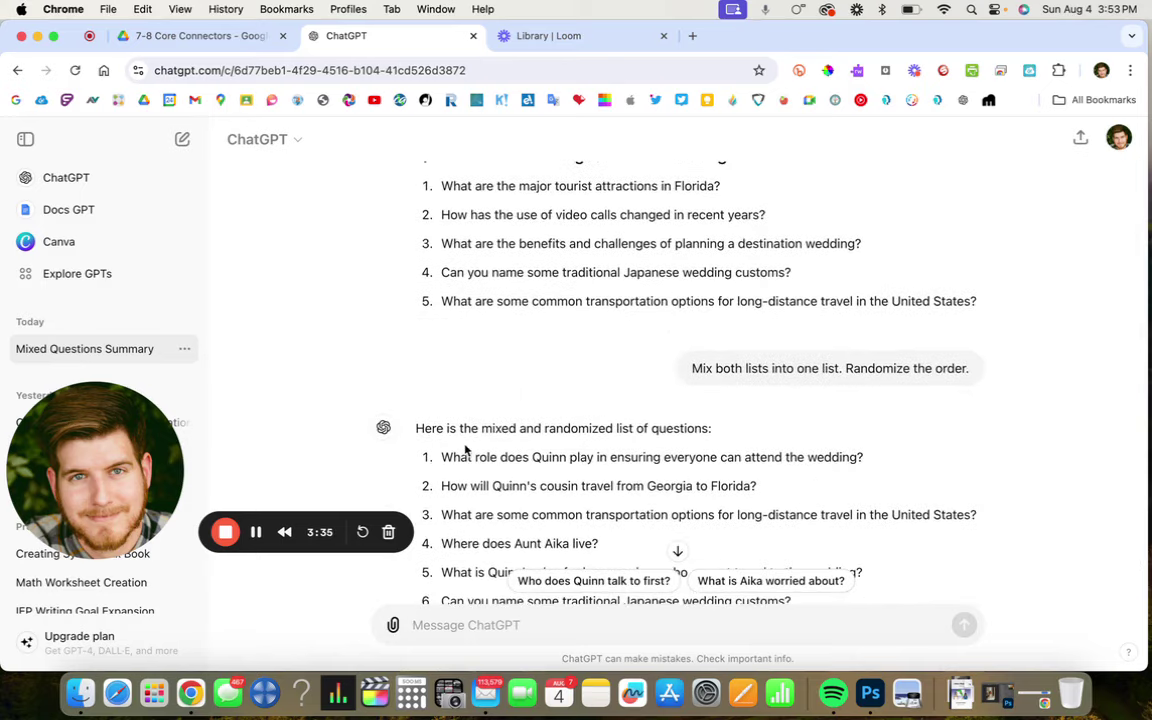
scroll(466, 448, "down", 5)
scroll(464, 445, "down", 2)
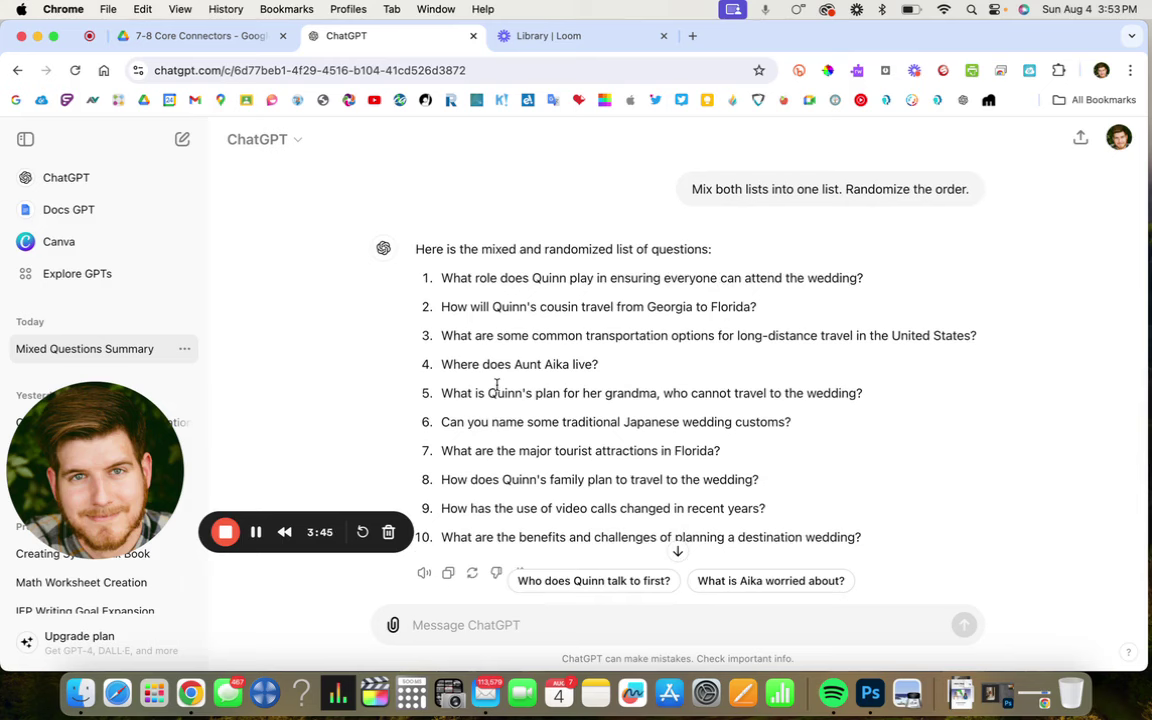
scroll(497, 384, "down", 2)
scroll(619, 254, "up", 2)
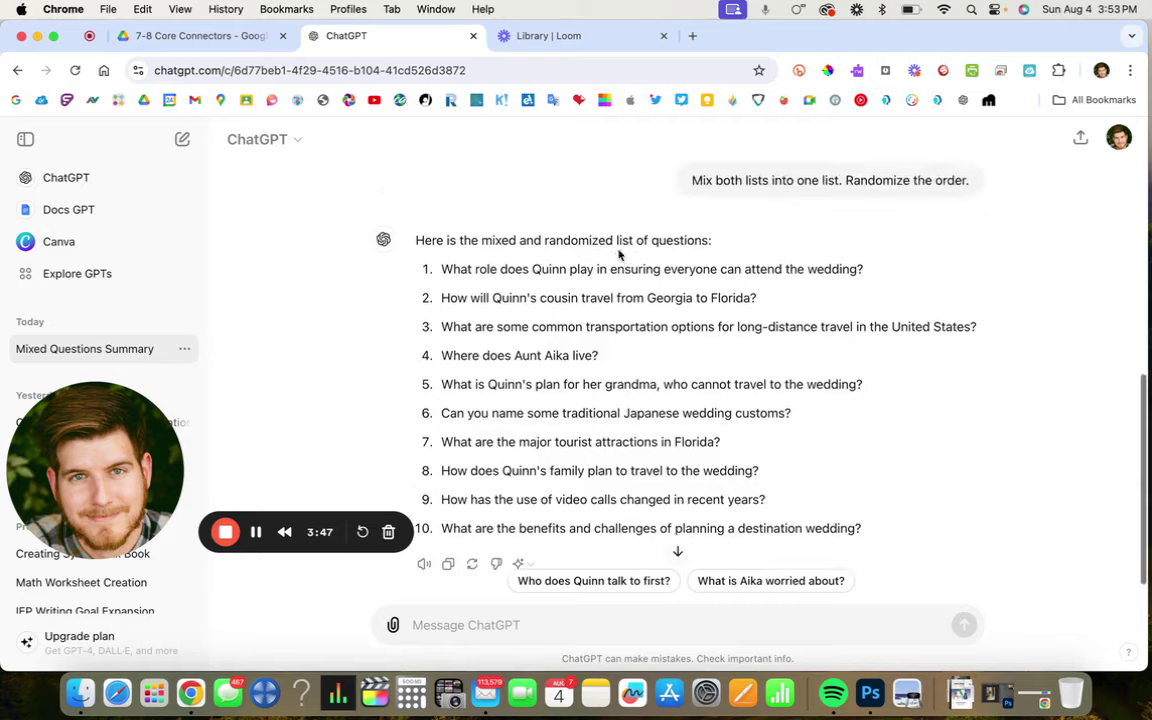
scroll(619, 254, "up", 8)
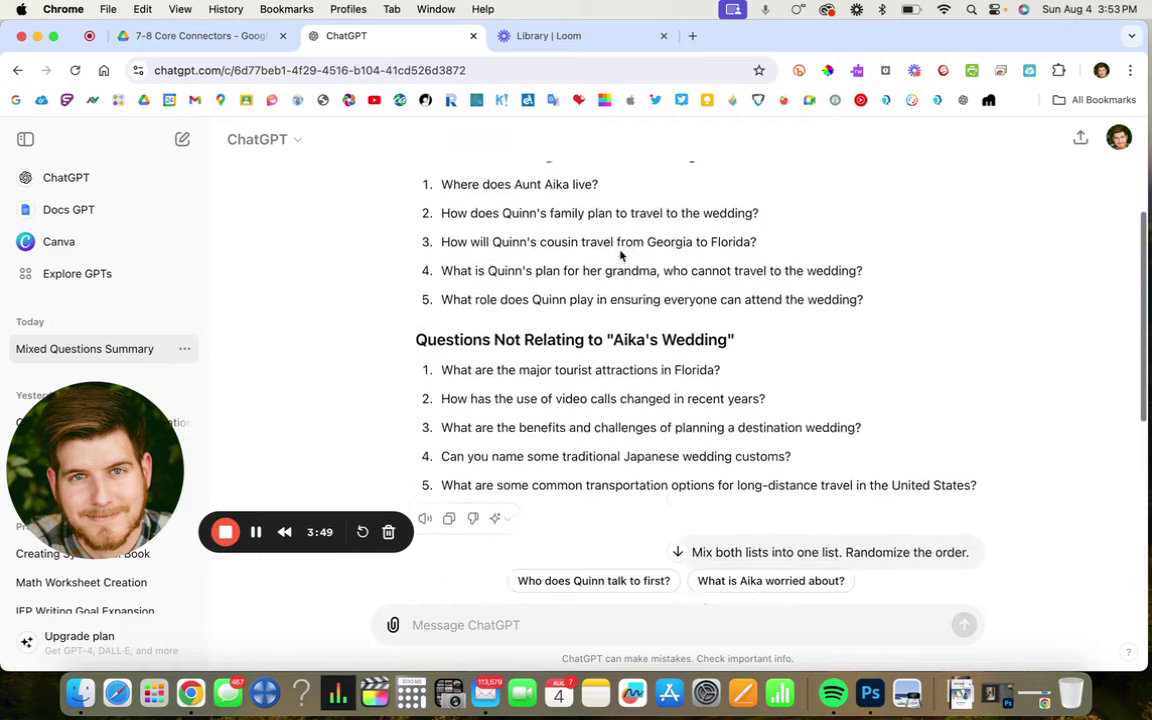
scroll(620, 254, "up", 2)
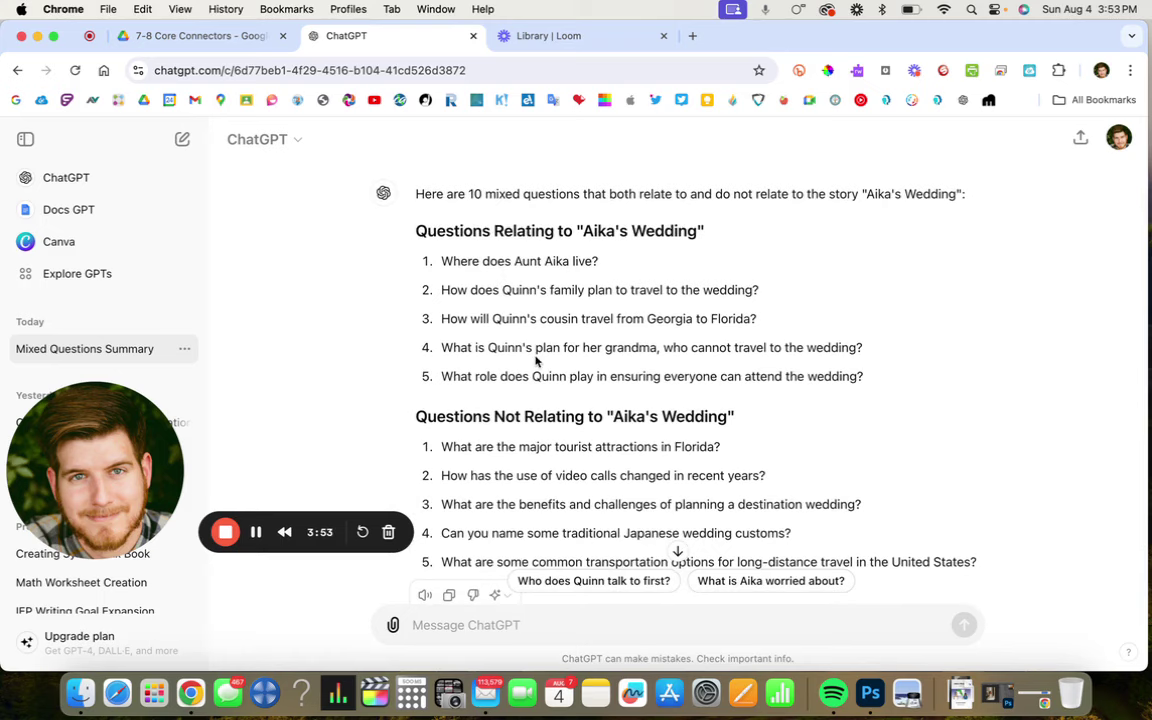
scroll(535, 360, "down", 1)
scroll(535, 357, "up", 4)
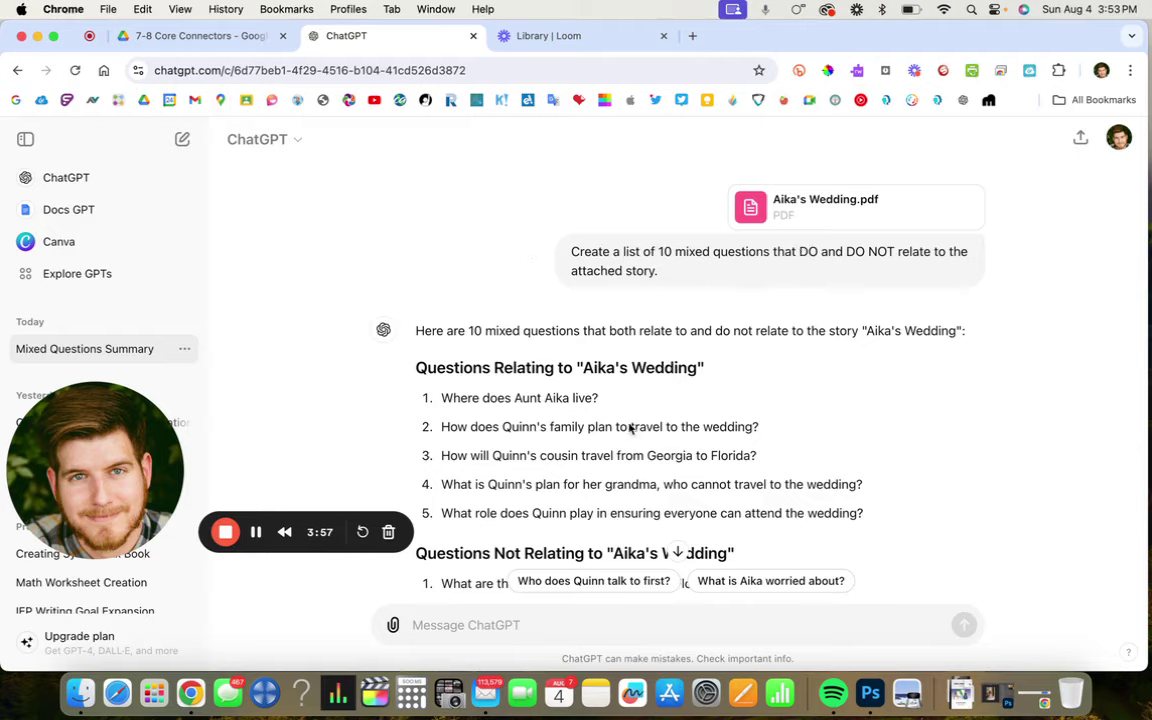
scroll(630, 429, "down", 10)
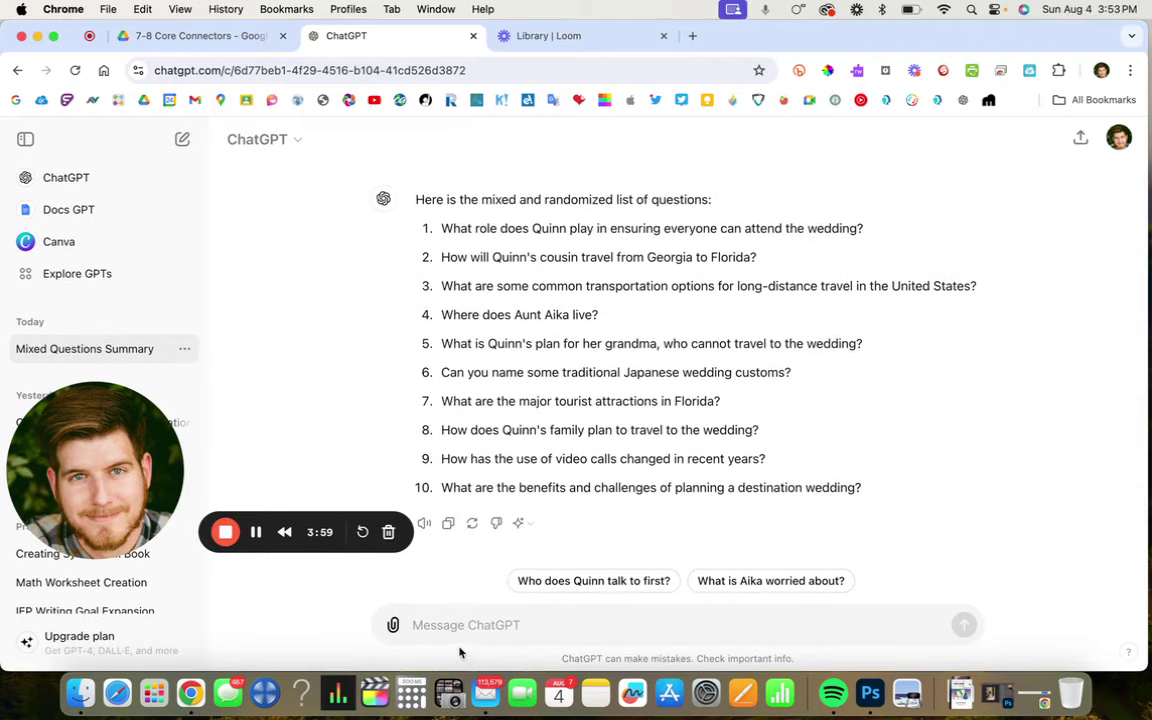
- Send the prompt "Instead of questions, make this list statements that DO and DO NOT relate to the story"
left_click(473, 622)
type("Instead ")
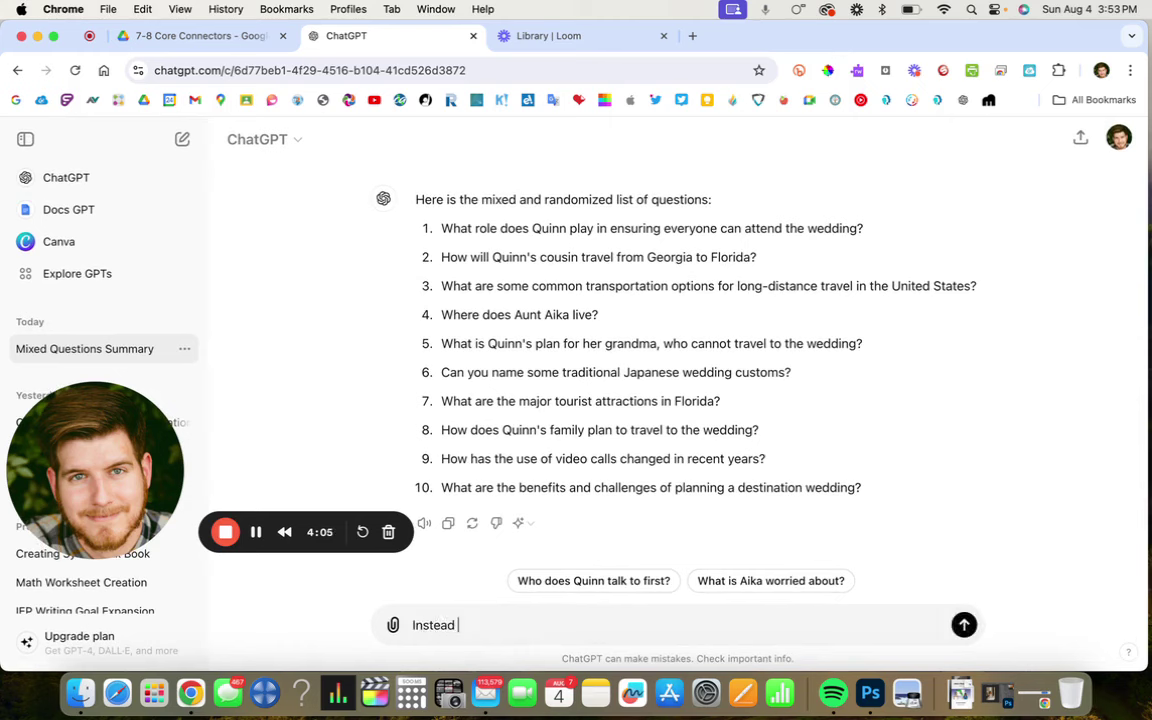
type("of questions, make t")
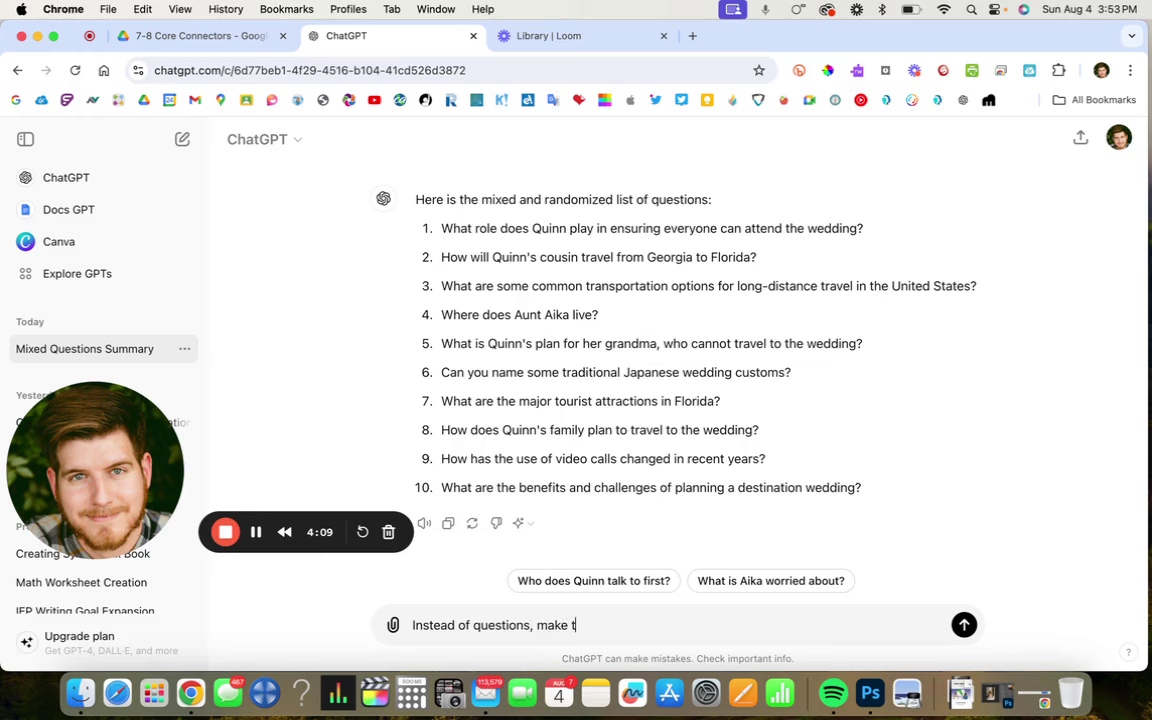
type("his")
type("list statements t")
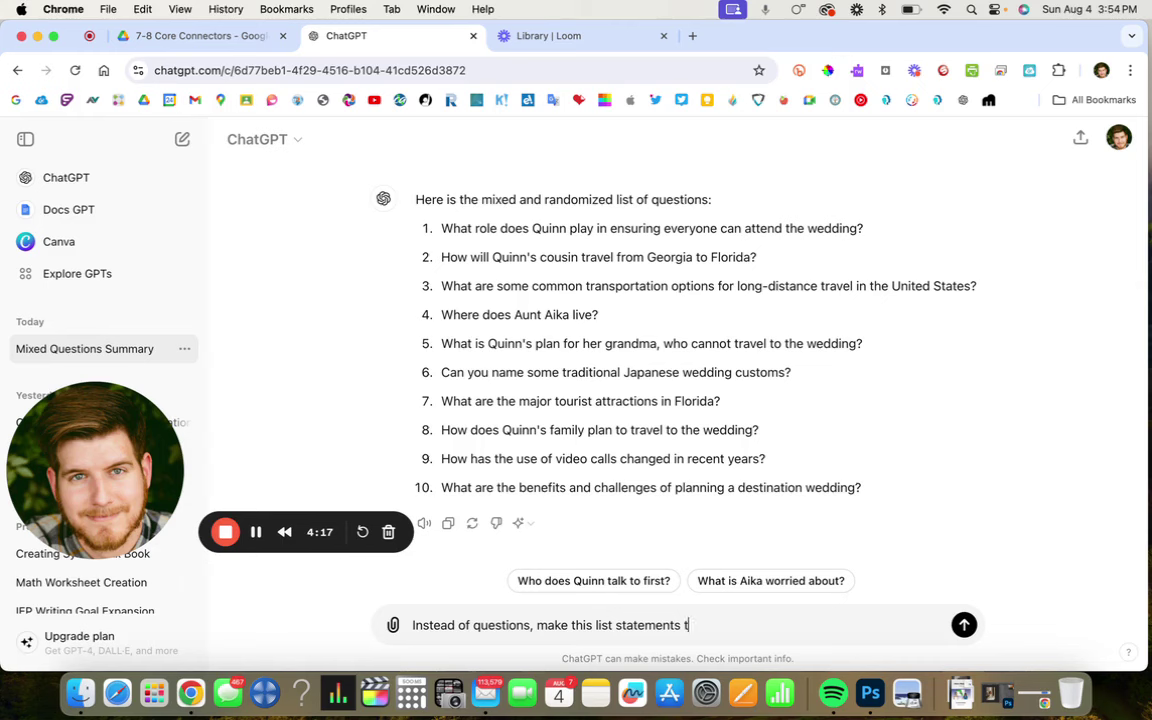
type("hat DO and DO NOT ")
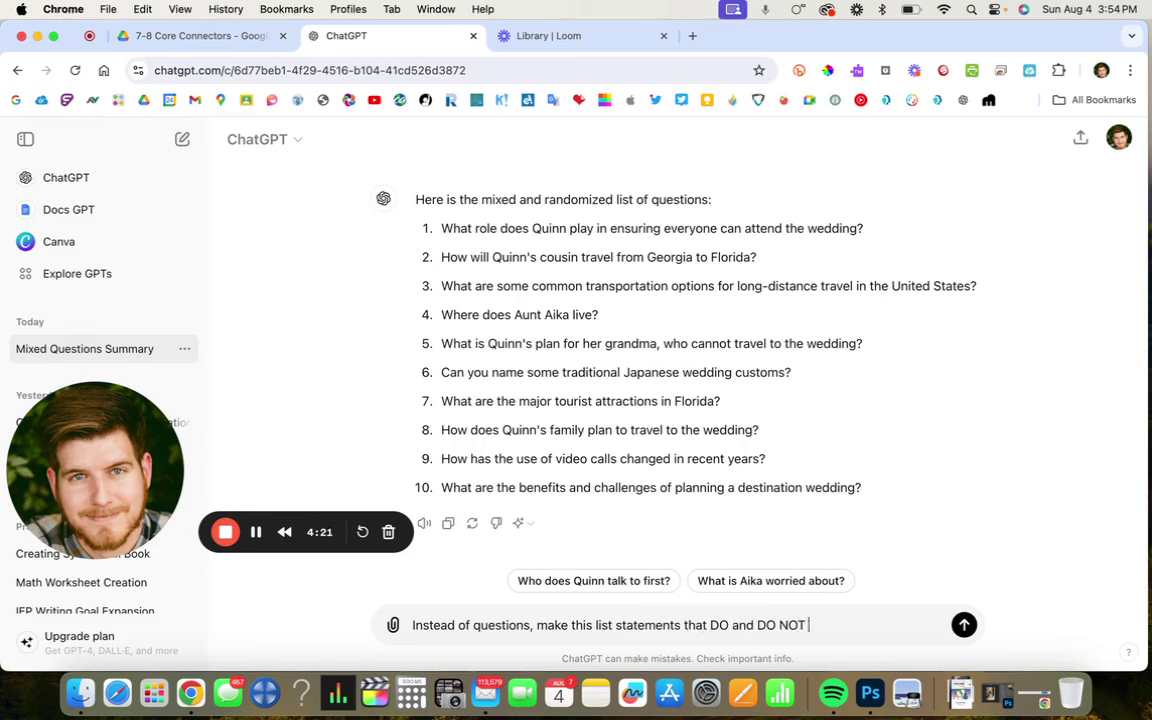
type("relate to the story")
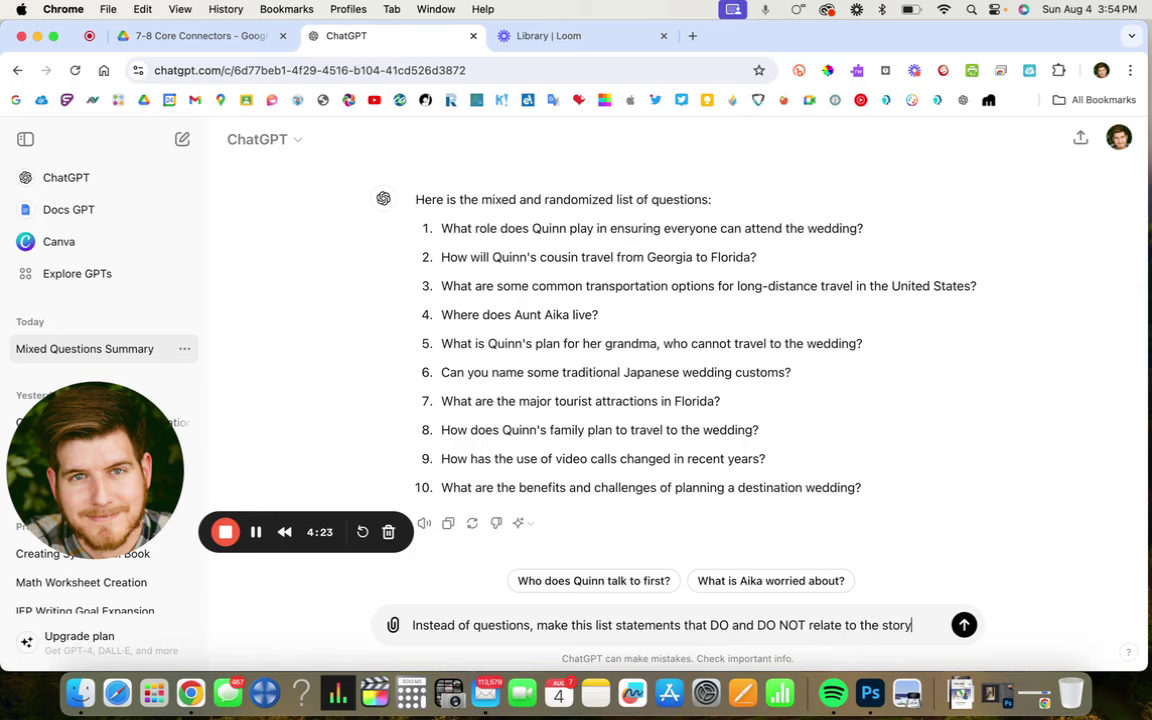
key("Return")
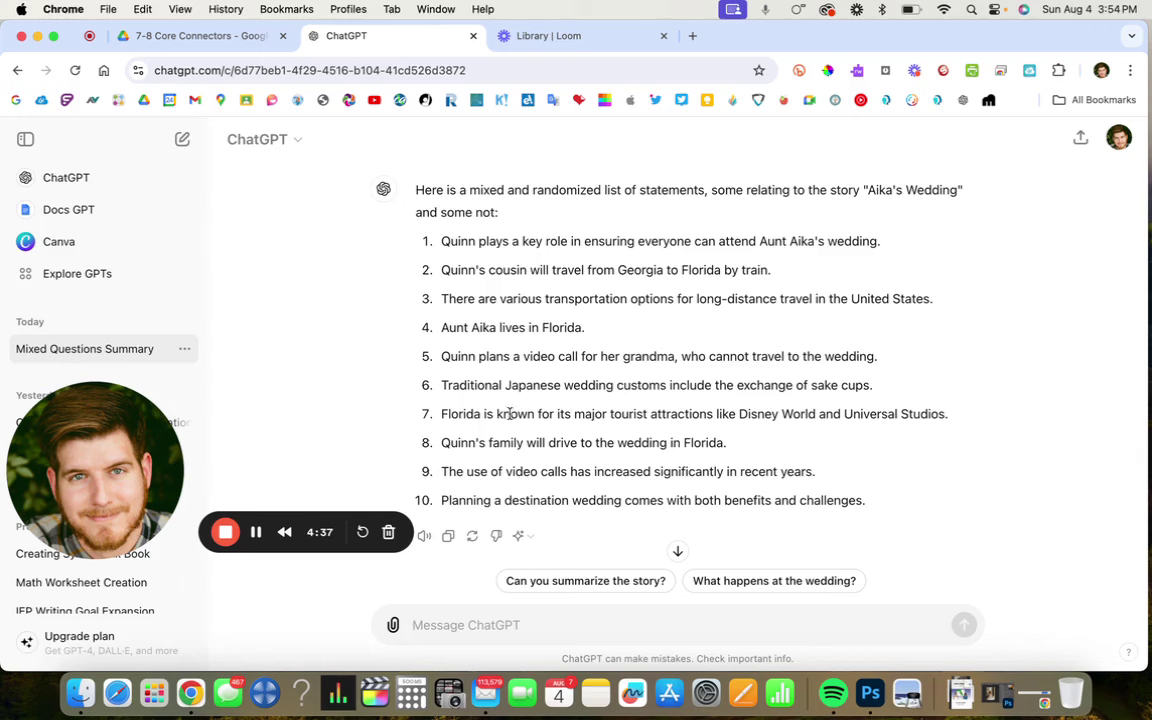
- Send the prompt "show me the correct answers based on whether it relates or does not relate to the story"
type("show me the correct")
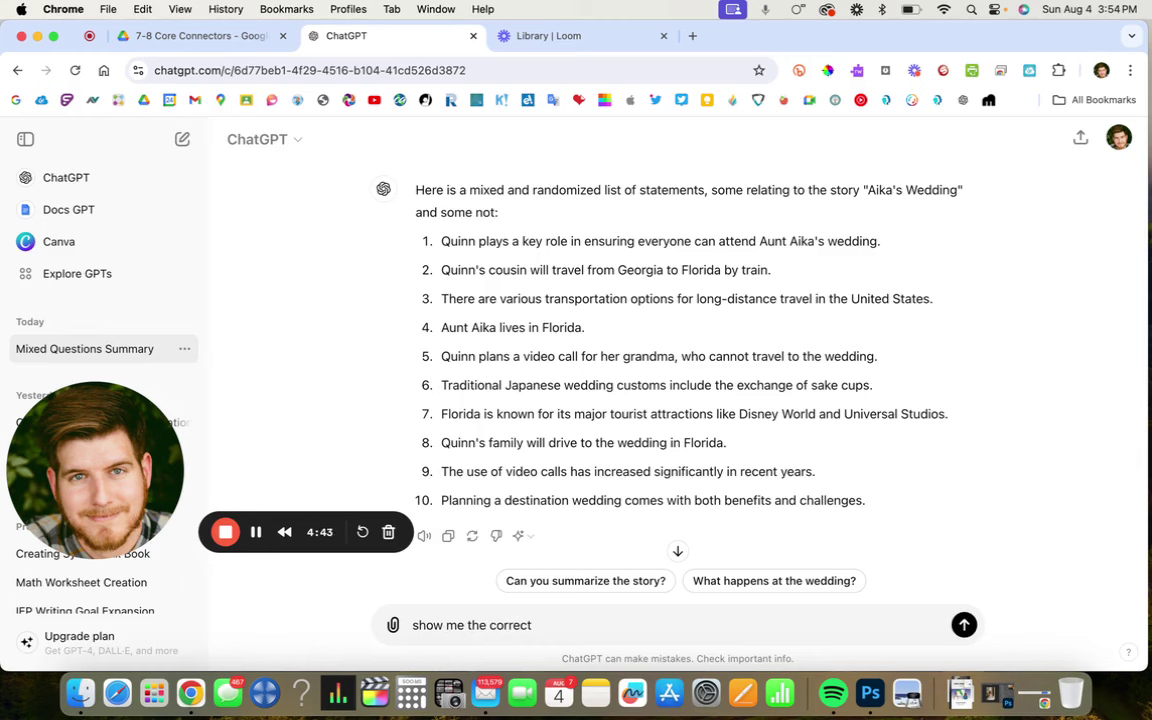
type(" answers based on wh")
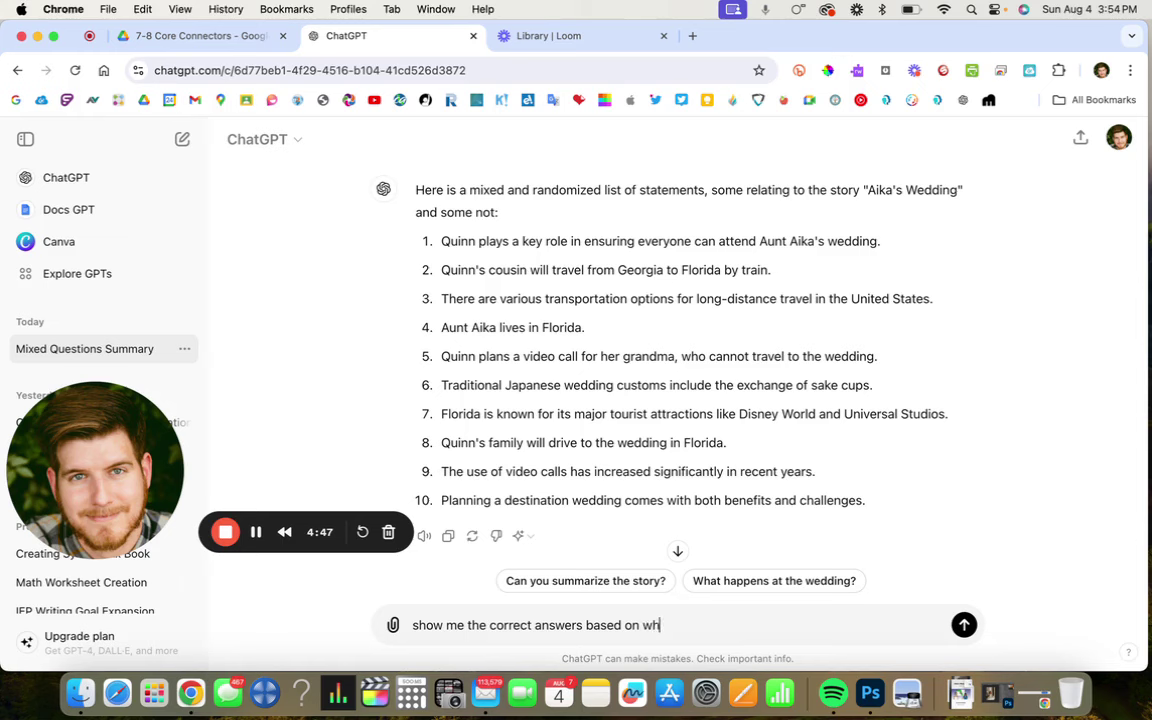
type("ethe")
type("r it relates")
type("ates or does not relate")
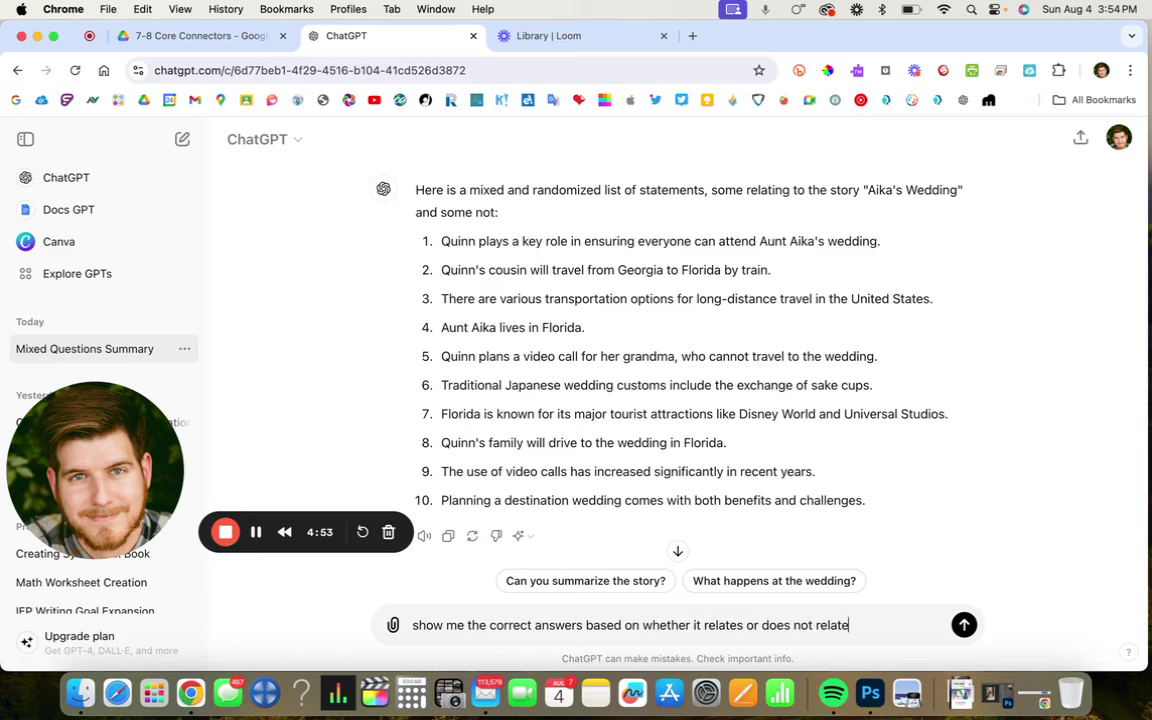
type(" to the story")
key("Return")
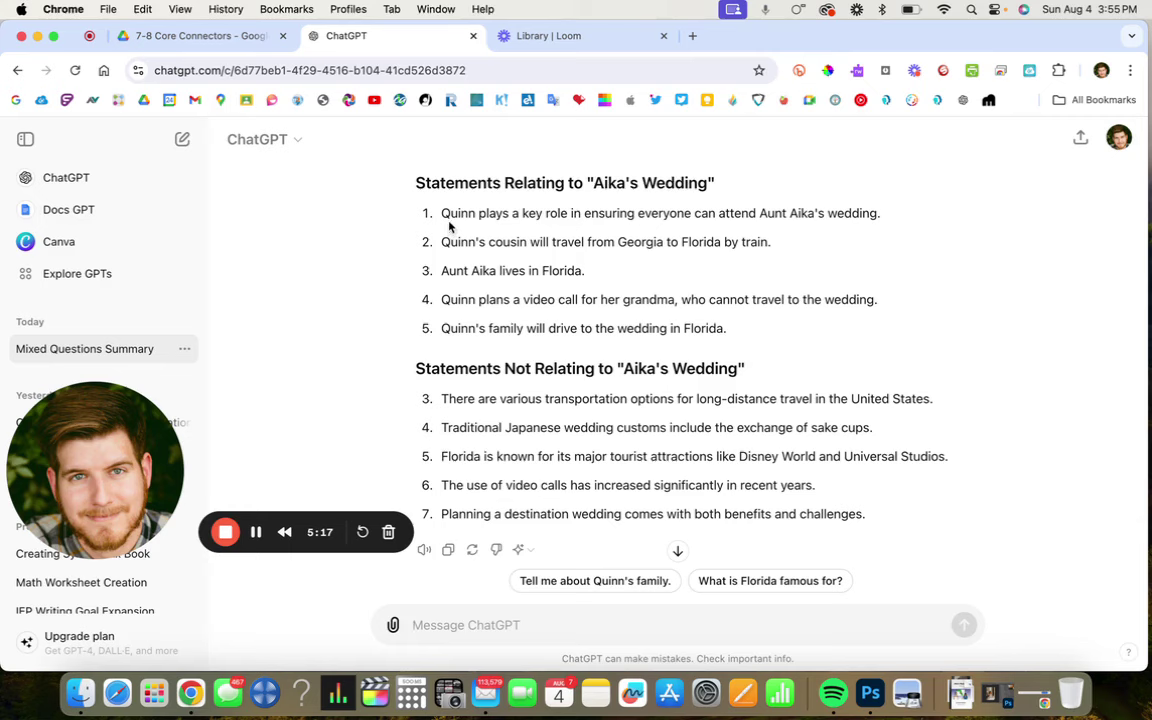
- Open Google Drive in a new browser tab and create a blank Google Slides presentation
left_click(690, 37)
left_click(144, 100)
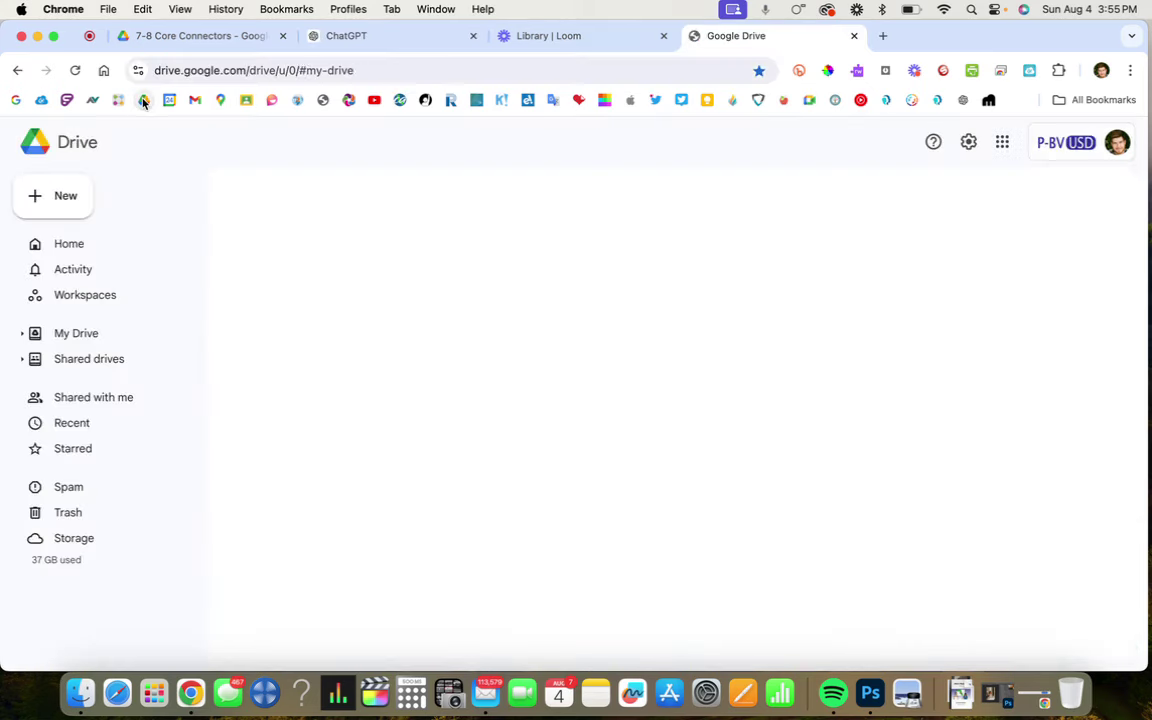
left_click(44, 213)
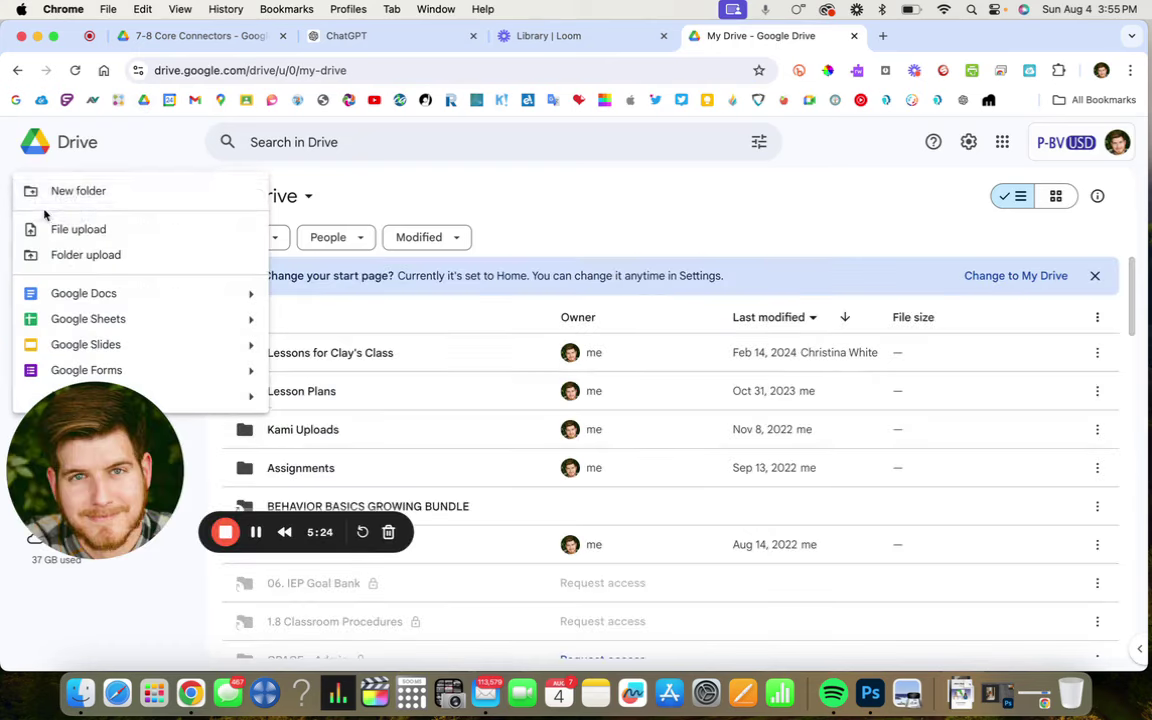
left_click(104, 346)
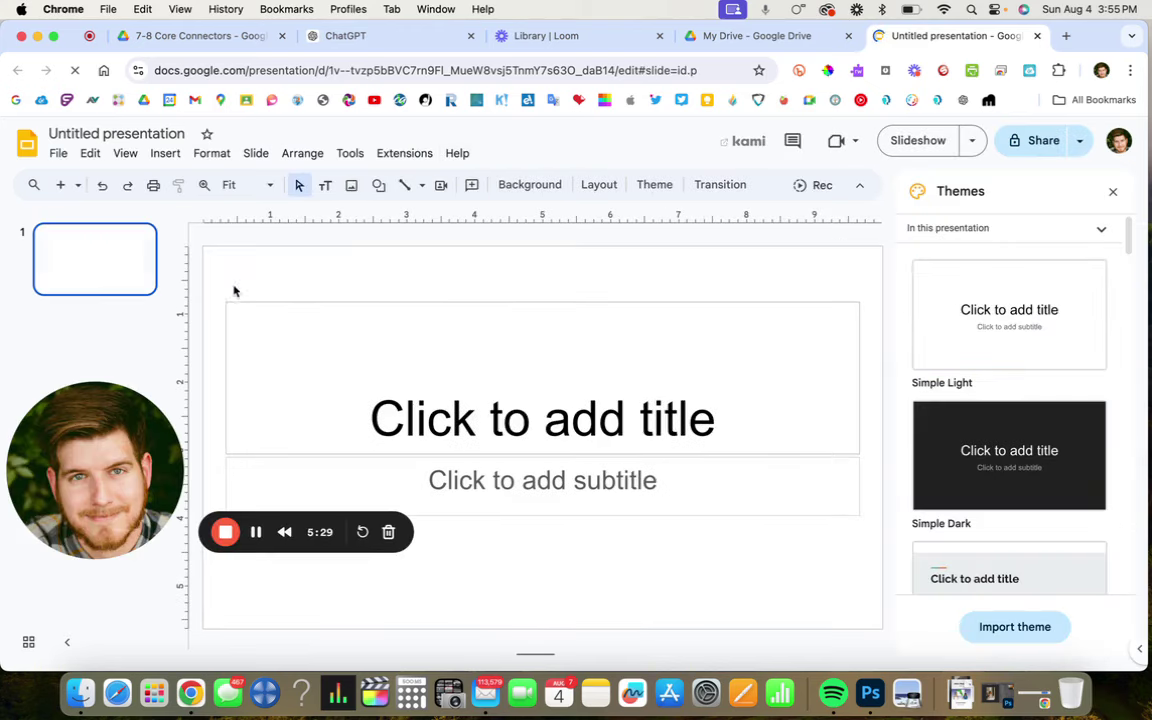
- Delete the title and subtitle placeholders from the first slide and close the theme choices
left_click_drag(227, 285, 735, 571)
key("Delete")
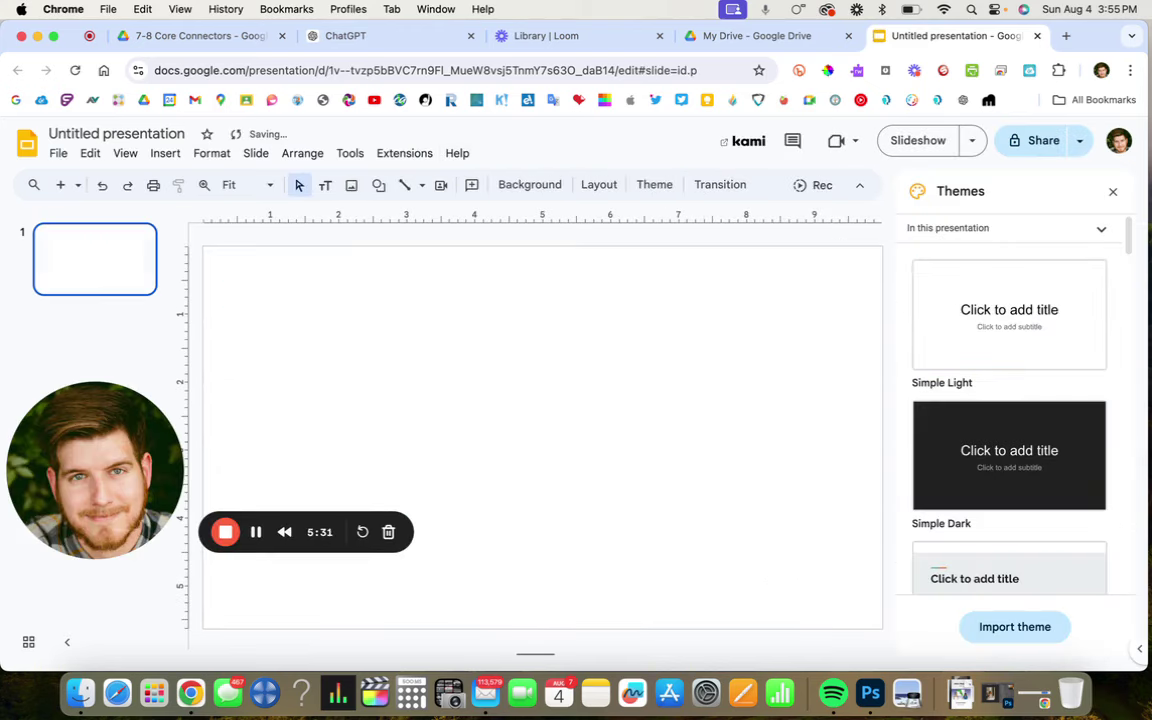
left_click(1113, 191)
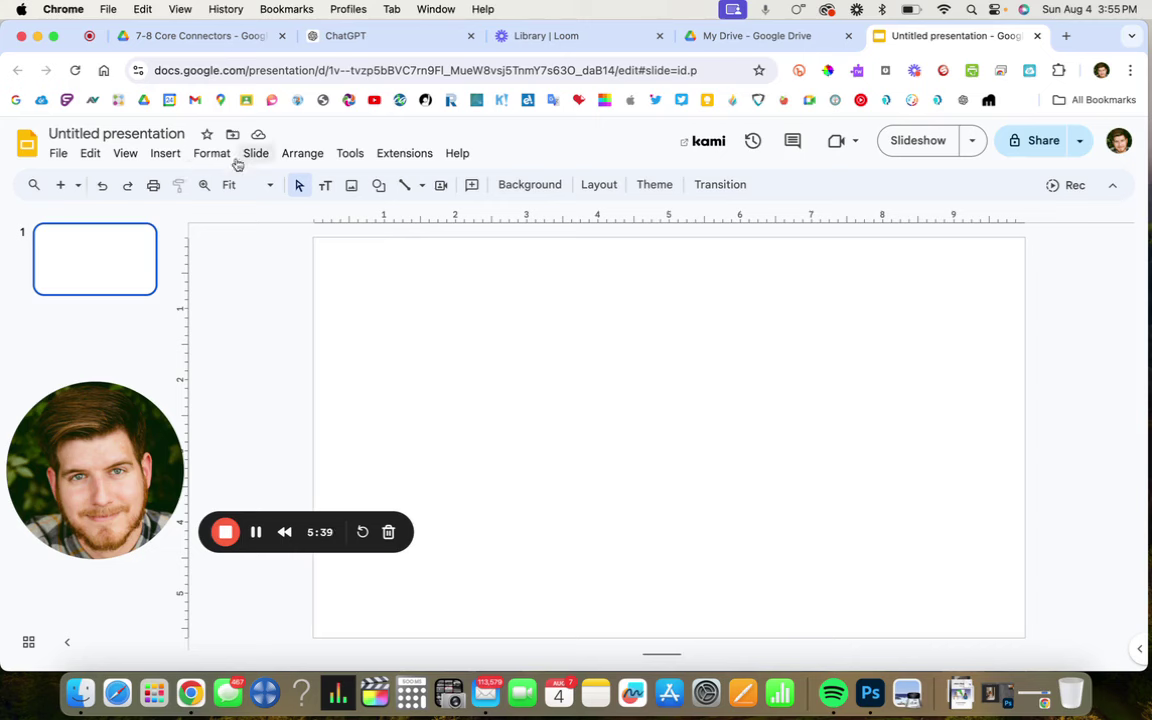
- Insert a table with two columns and two rows on the empty slide
left_click(176, 158)
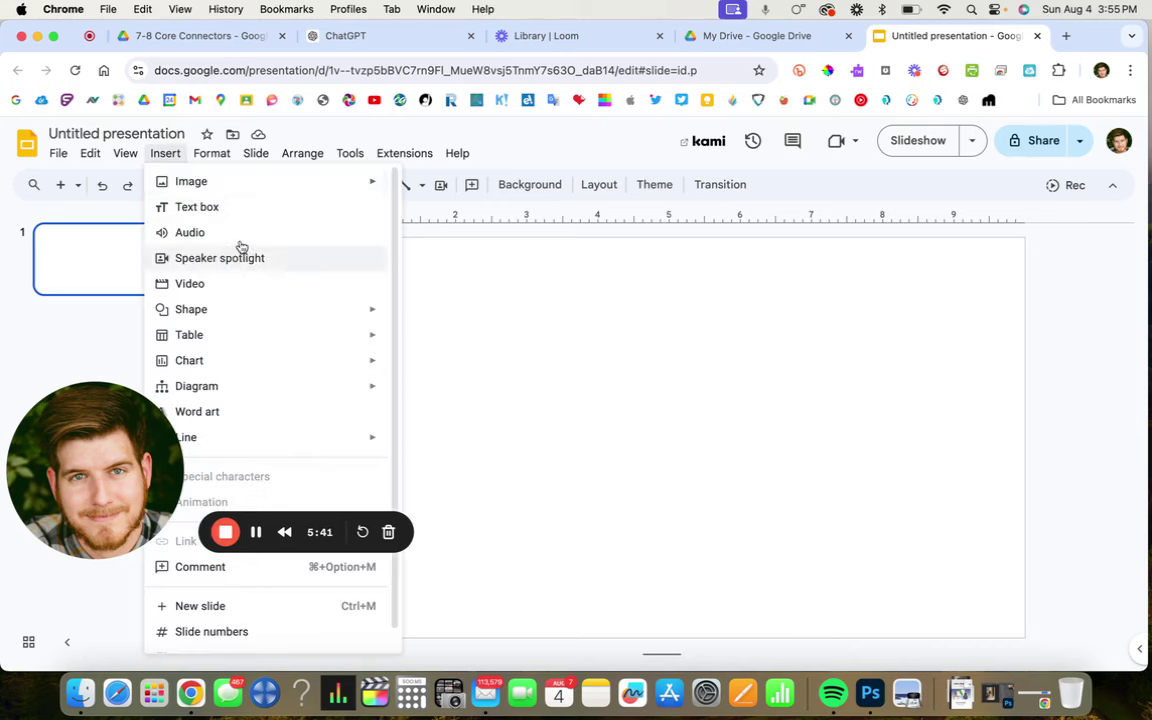
mouse_move(256, 155)
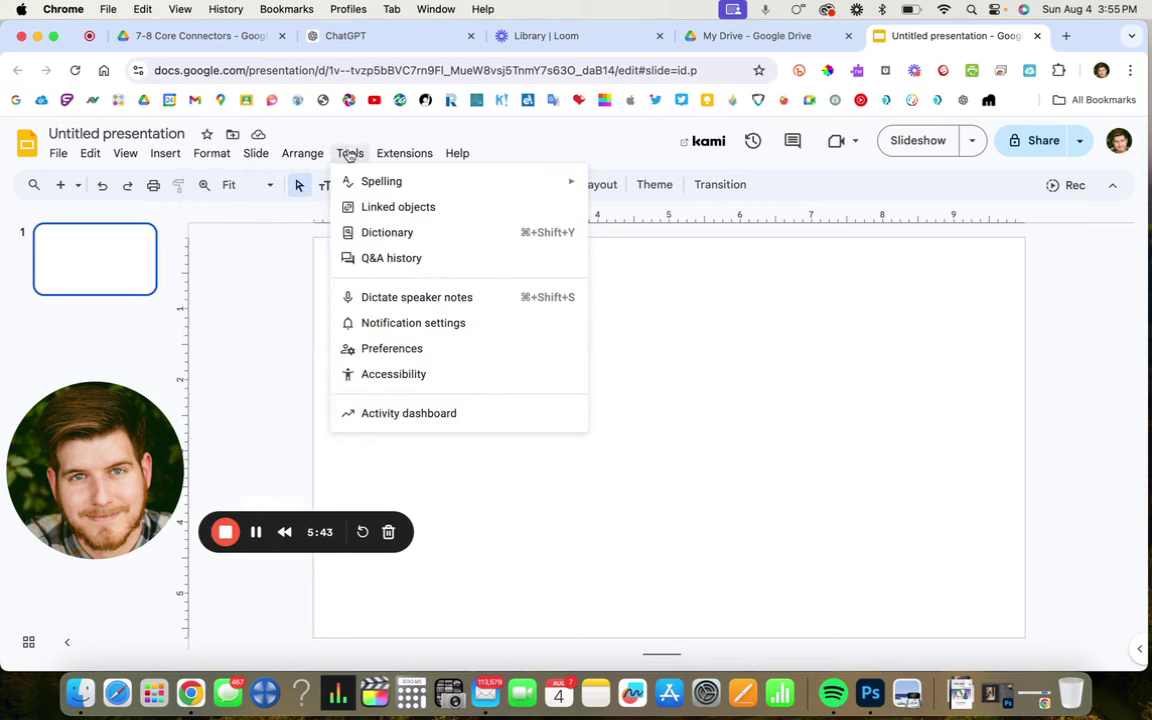
mouse_move(165, 155)
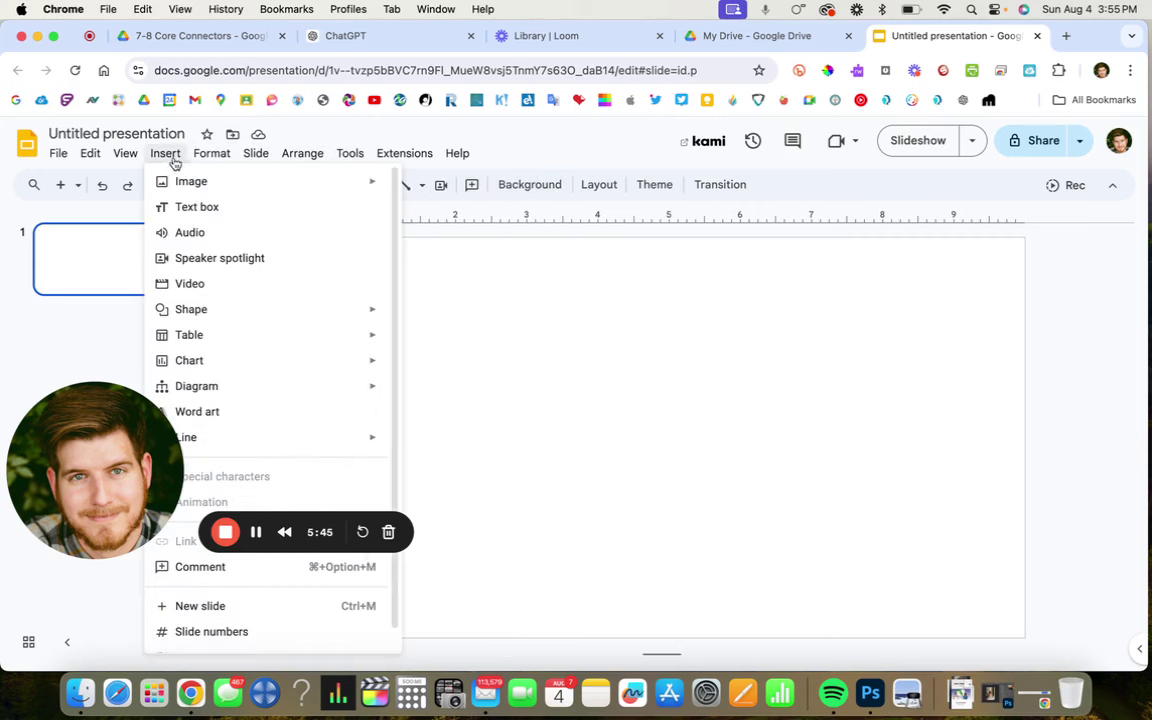
mouse_move(301, 336)
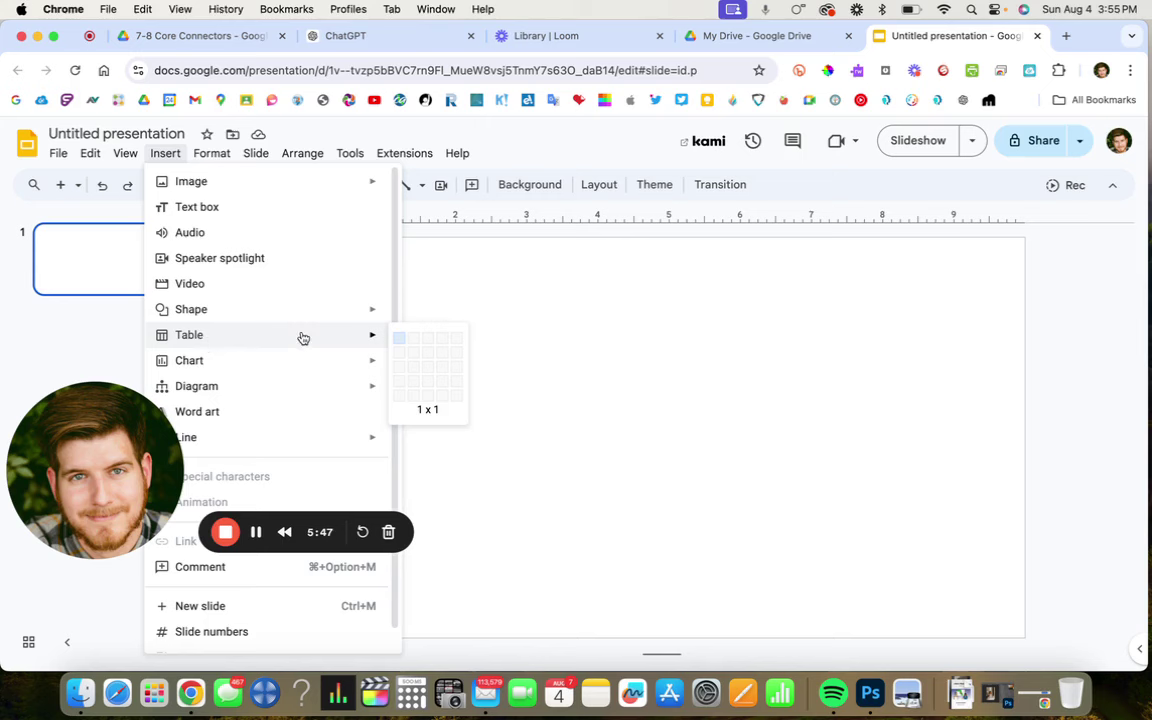
left_click(415, 355)
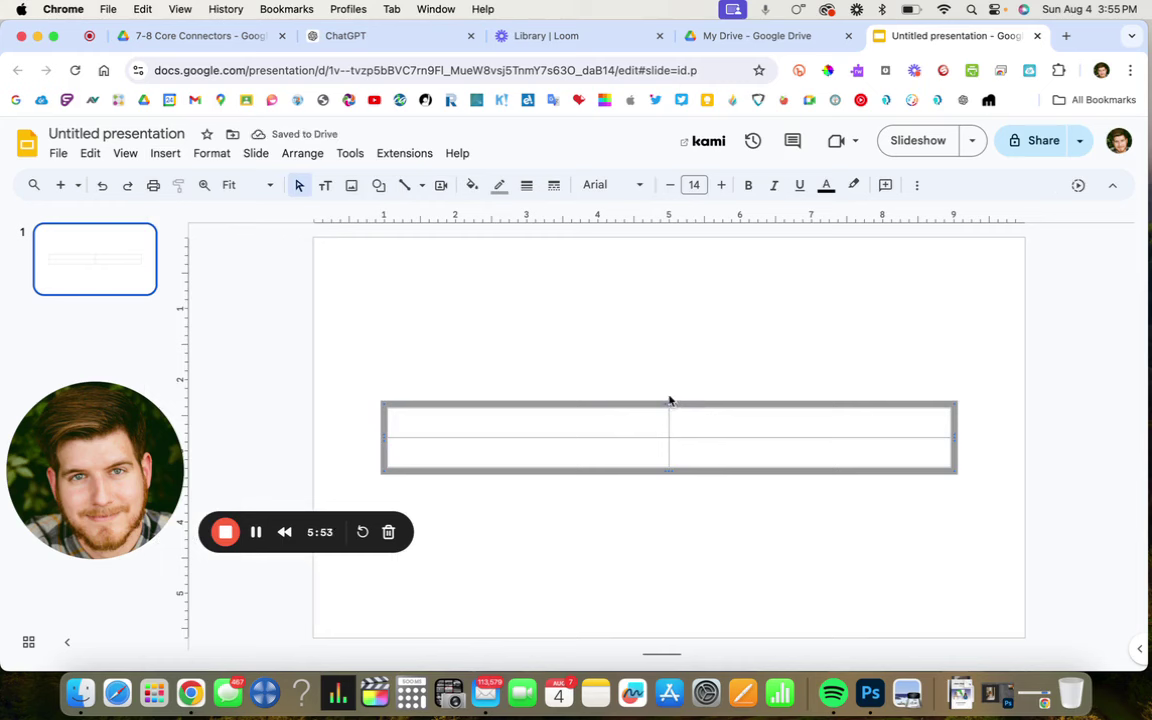
- Stretch the table to nearly the full slide height, with a short header row above a tall second row
left_click_drag(667, 402, 652, 254)
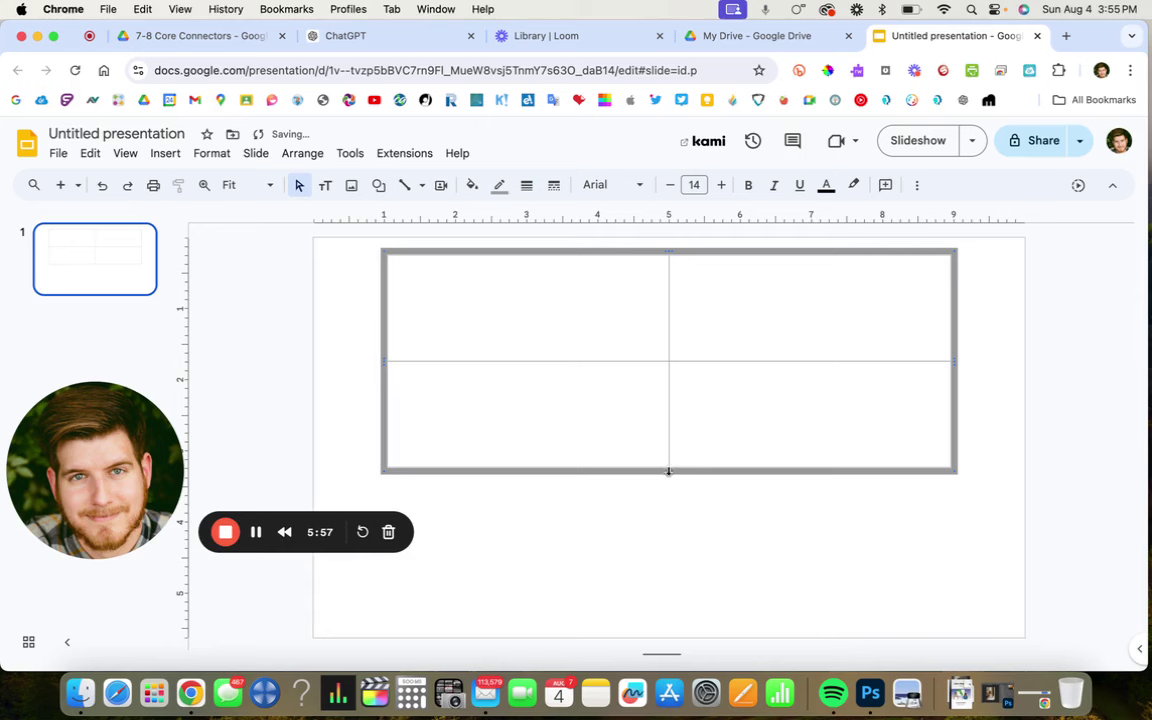
left_click_drag(668, 471, 675, 629)
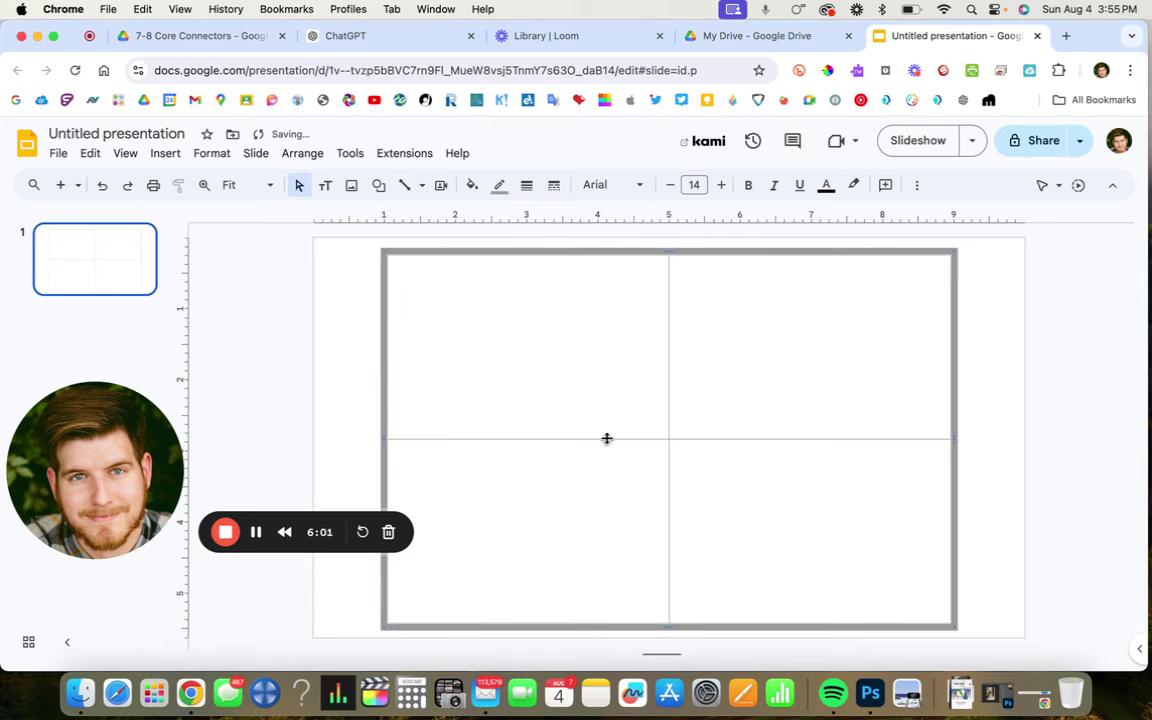
left_click_drag(606, 438, 594, 293)
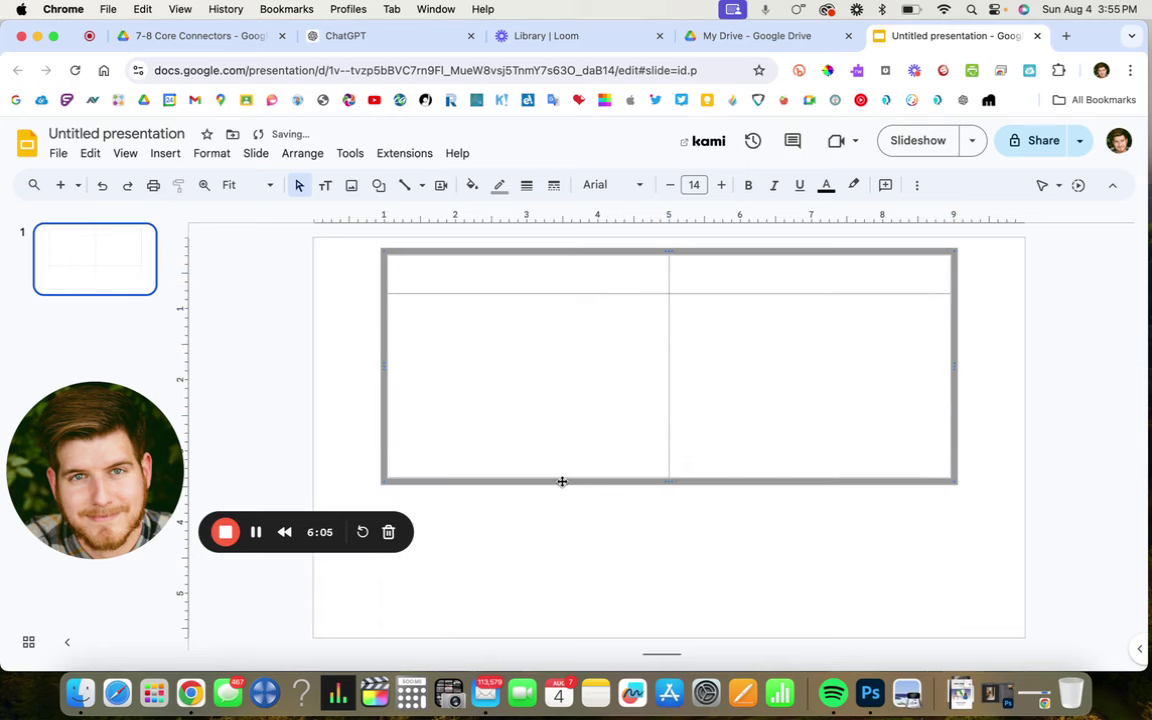
mouse_move(561, 479)
left_mouse_down()
mouse_move(560, 550)
mouse_move(552, 478)
left_mouse_up()
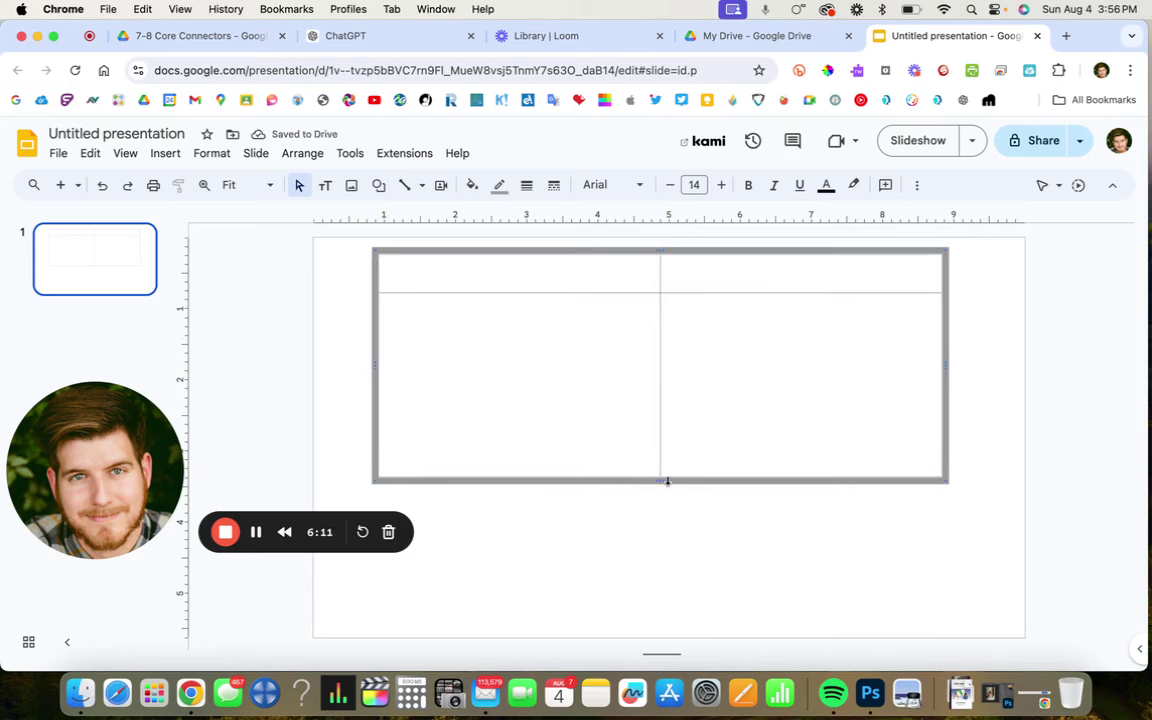
left_click_drag(667, 479, 680, 634)
- Enter the column headings "Relates" and "Does not Relate" in the table's first row
left_click(507, 296)
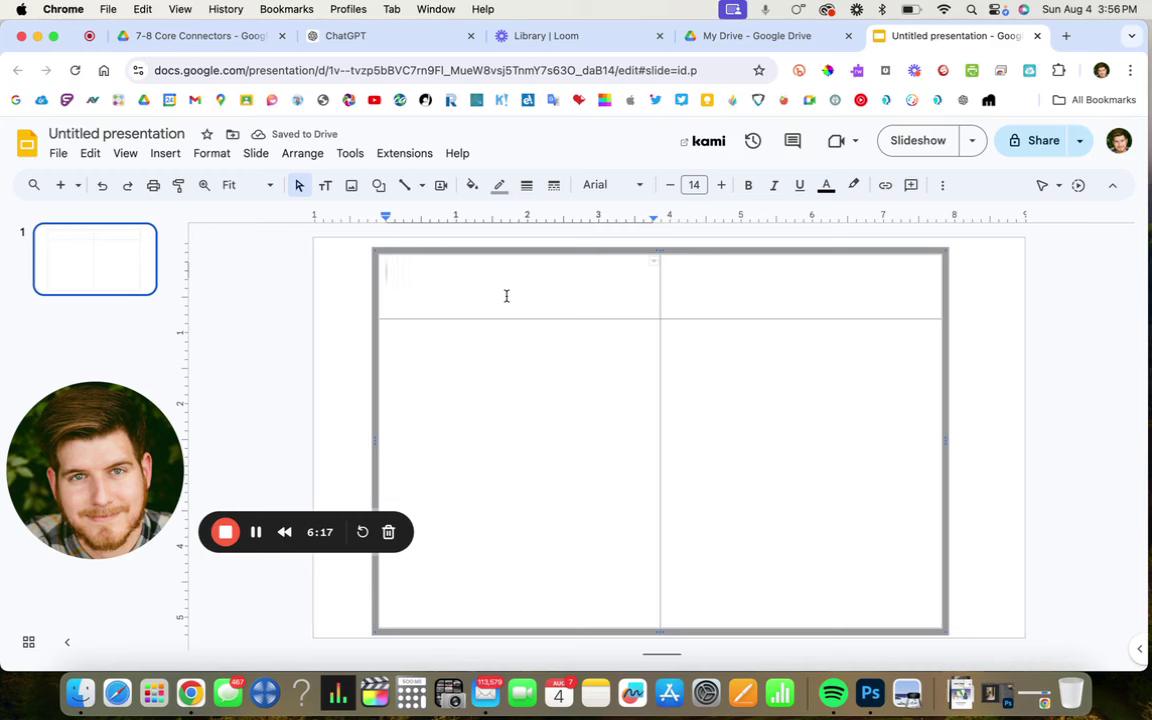
type("Relates")
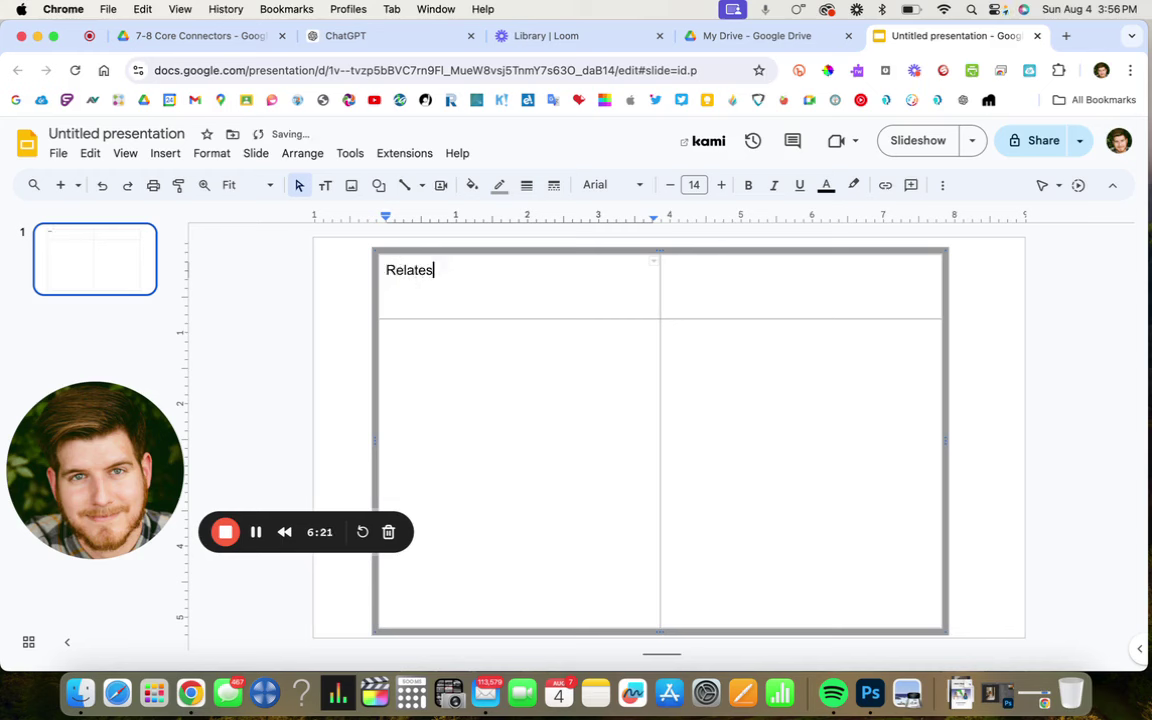
left_click(760, 292)
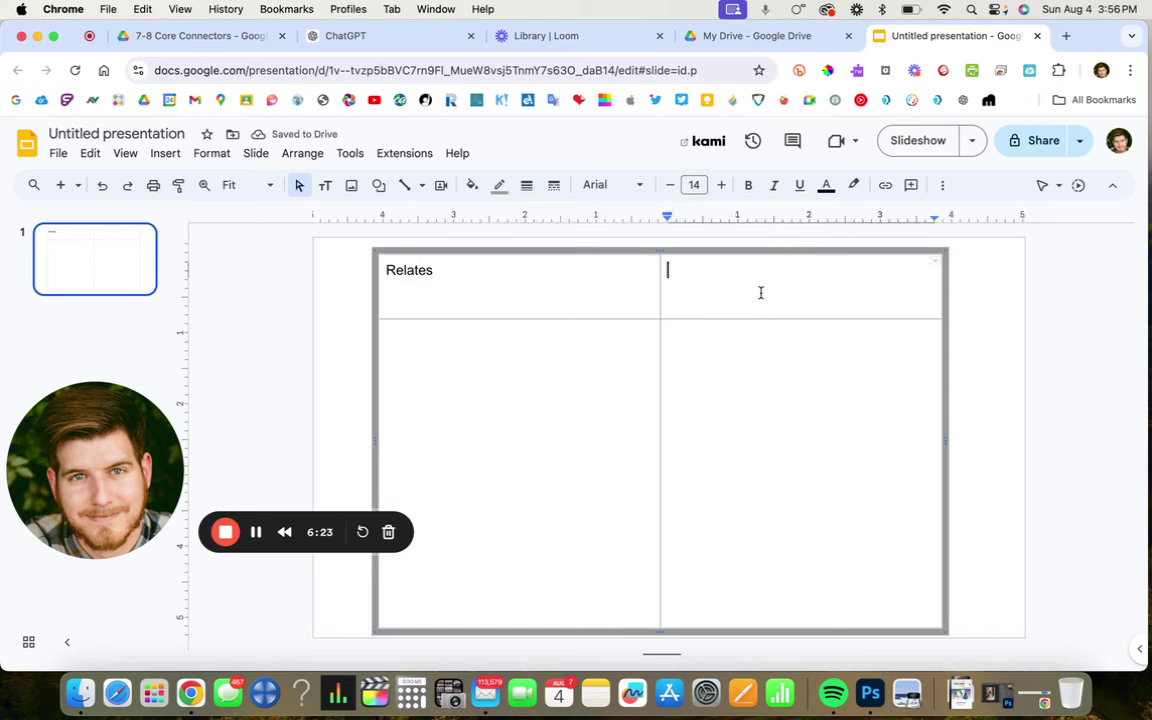
type("Does not")
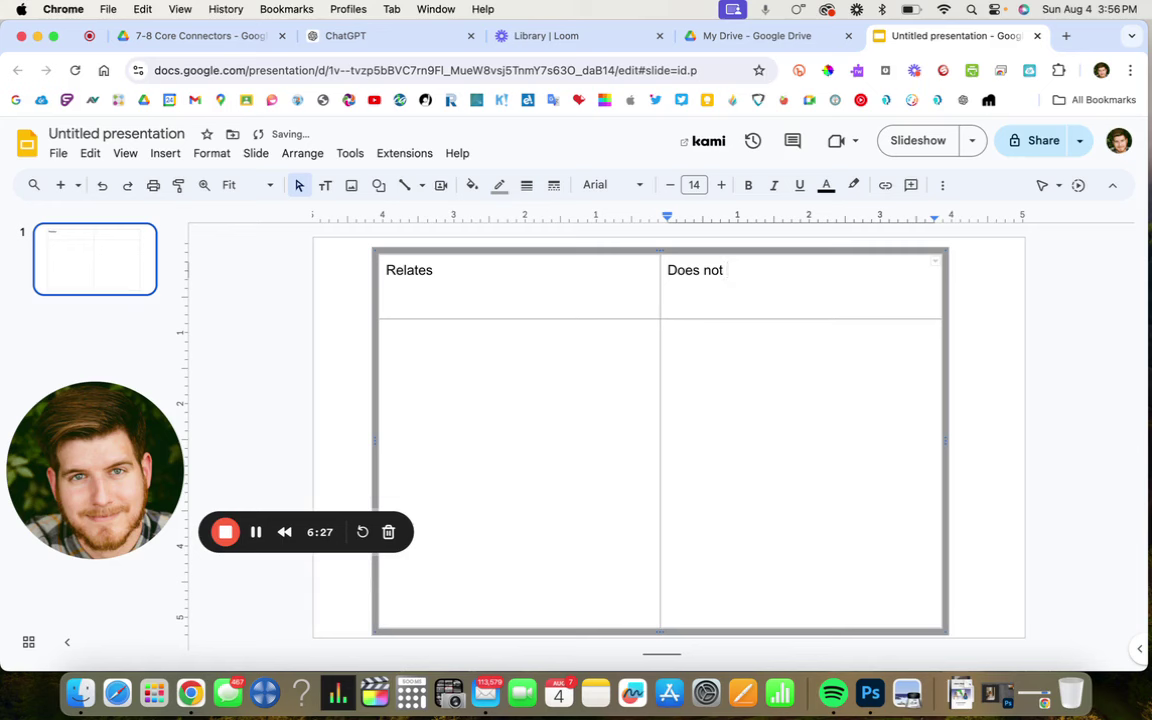
type(" Relate")
- Move the table to the slide's left edge and draw a text box about 1.8 inches wide in the free space beside it
left_click(946, 468)
left_click_drag(946, 468, 886, 471)
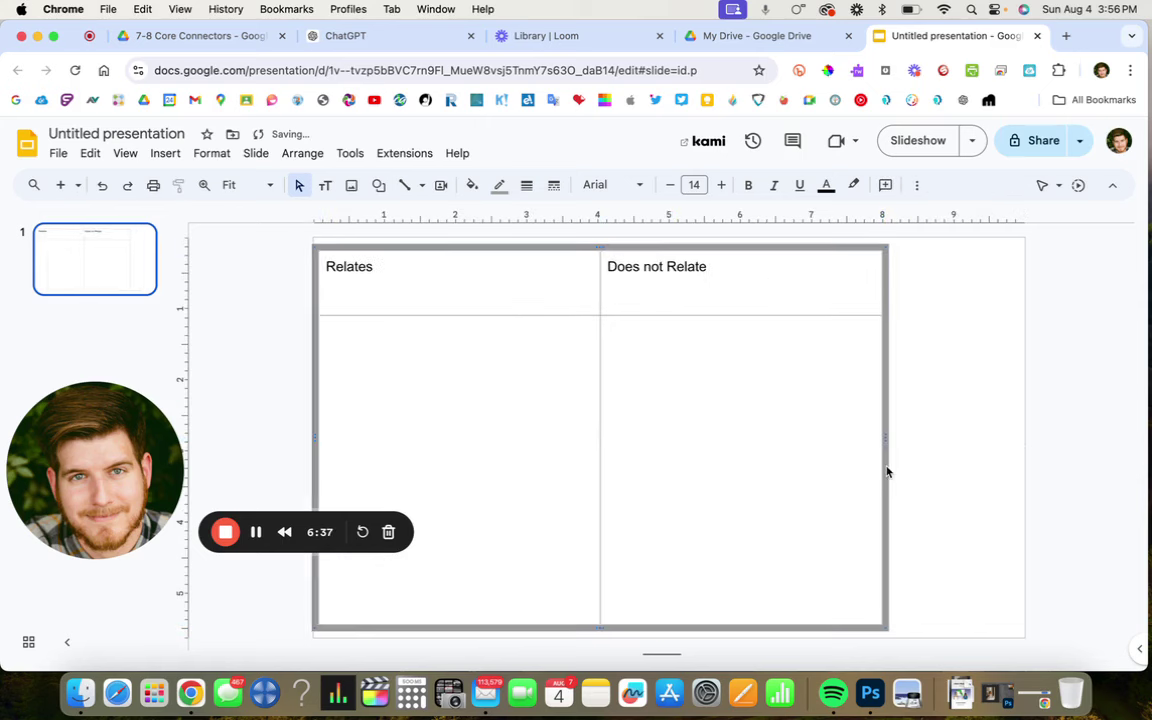
left_click(1066, 408)
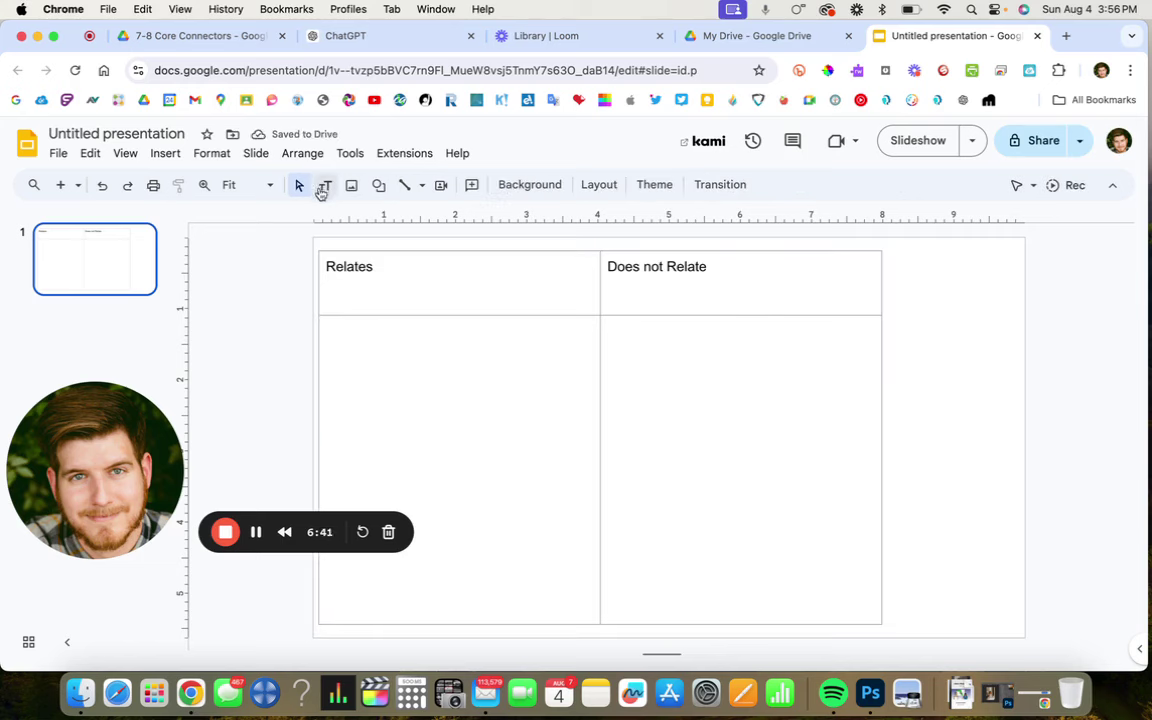
left_click(323, 189)
mouse_move(892, 255)
left_mouse_down()
mouse_move(944, 314)
mouse_move(1029, 293)
mouse_move(1018, 285)
left_mouse_up()
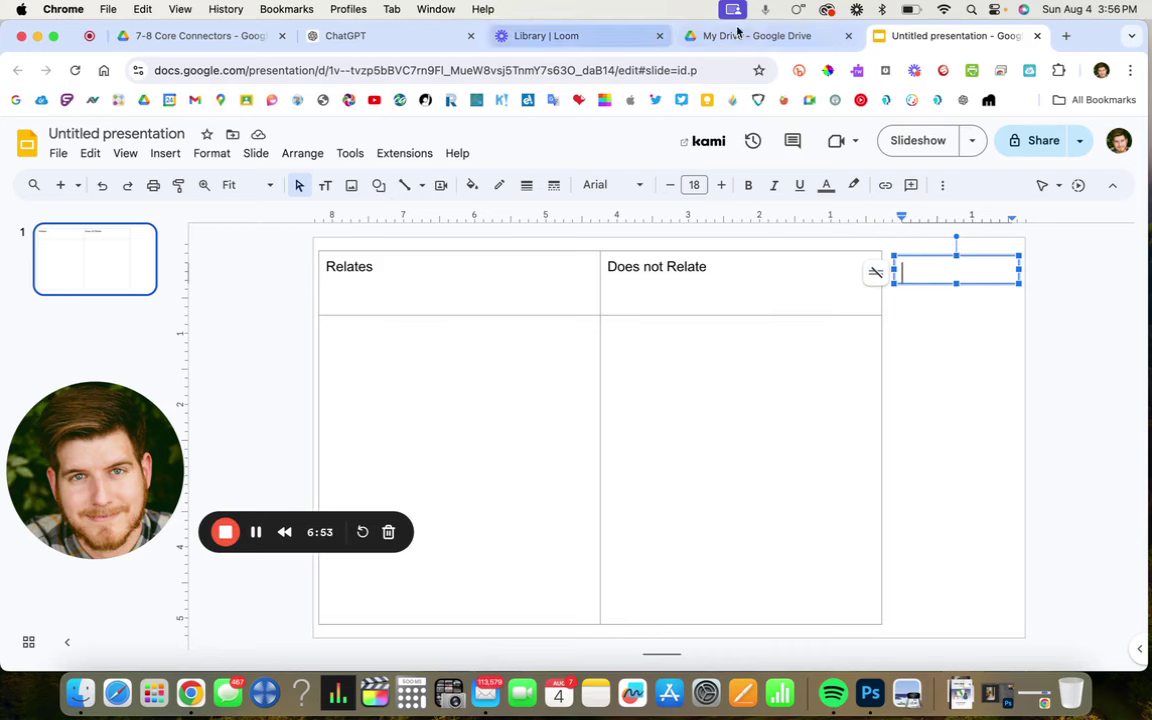
- Switch to ChatGPT, placing its tab beside the presentation's tab, and send the prompt "Shorten each statement"
left_click_drag(343, 30, 750, 45)
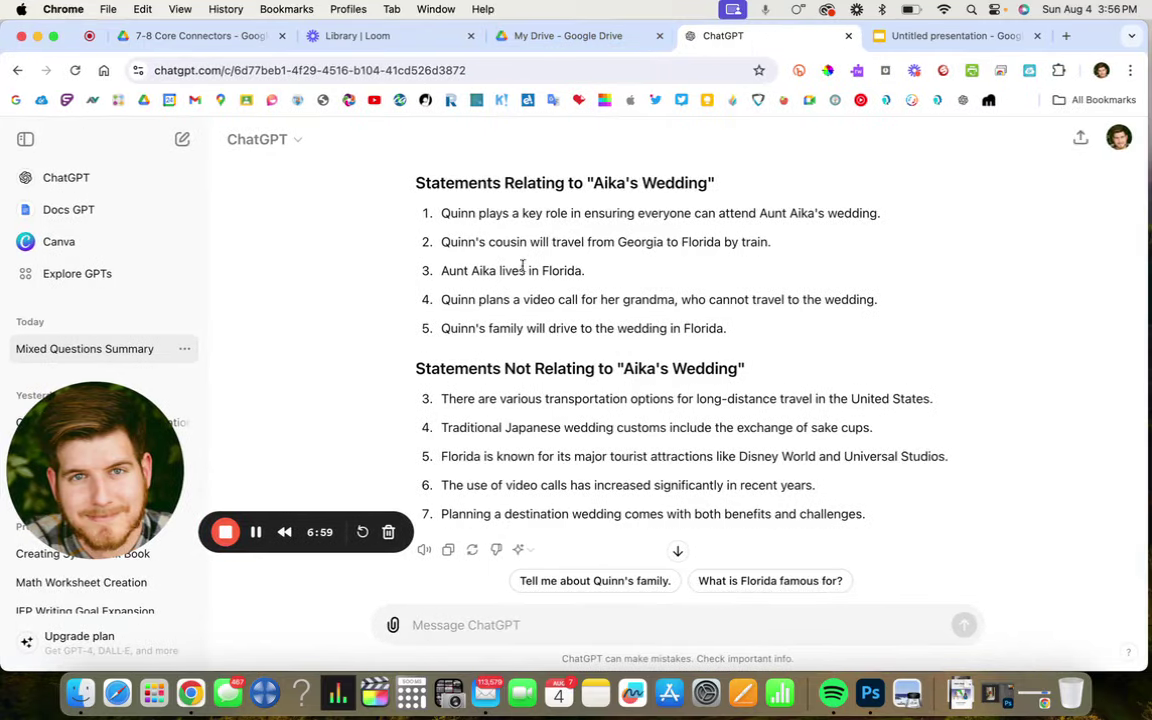
left_click(472, 619)
type("Shorten each st")
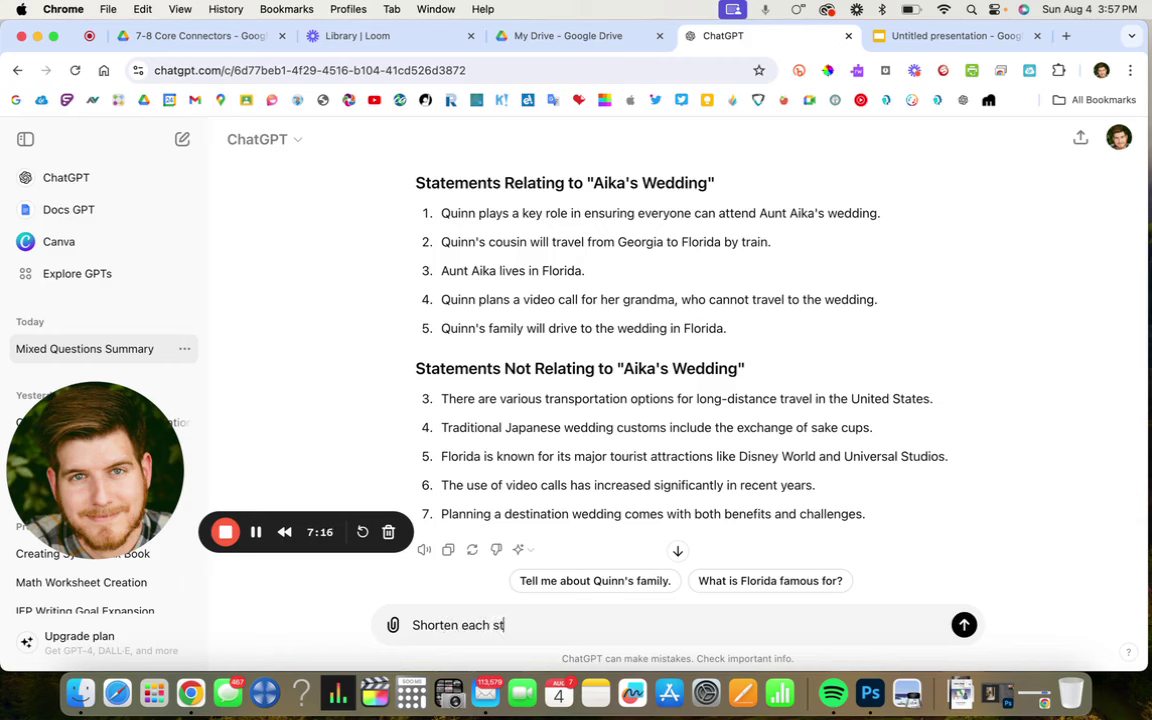
type("atement")
key("Return")
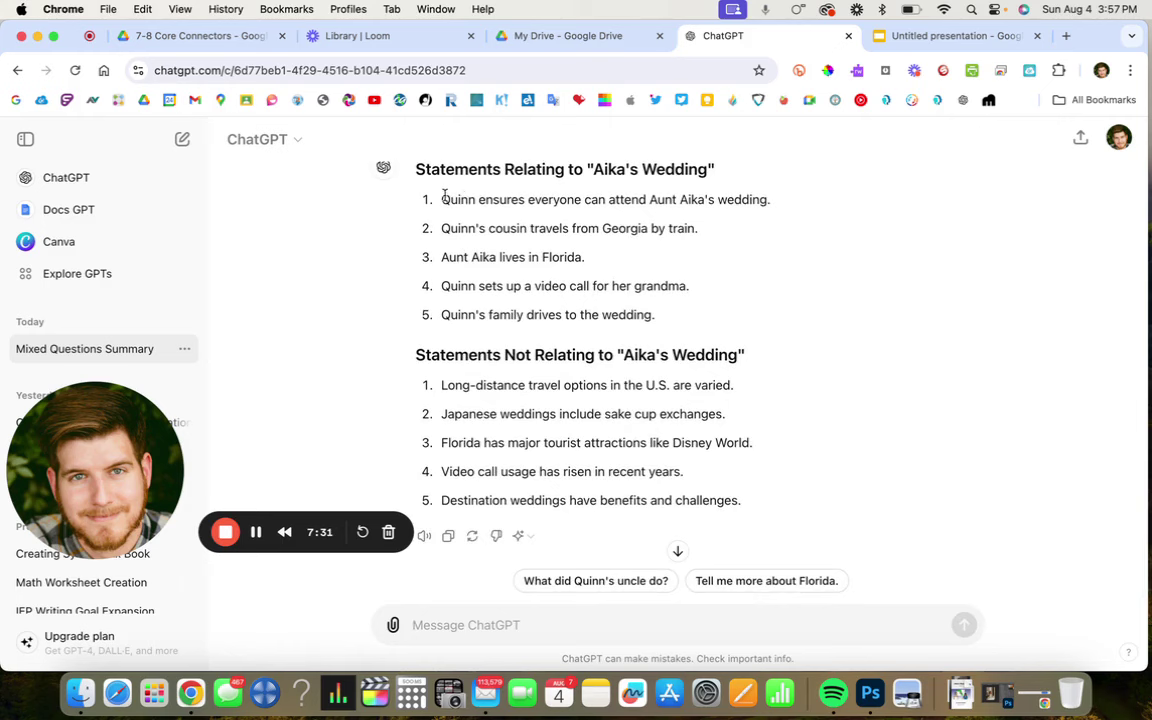
- Copy the first statement relating to "Aika's Wedding" from ChatGPT into the empty text box beside the table in Google Slides
left_click_drag(440, 199, 799, 194)
key("super+c")
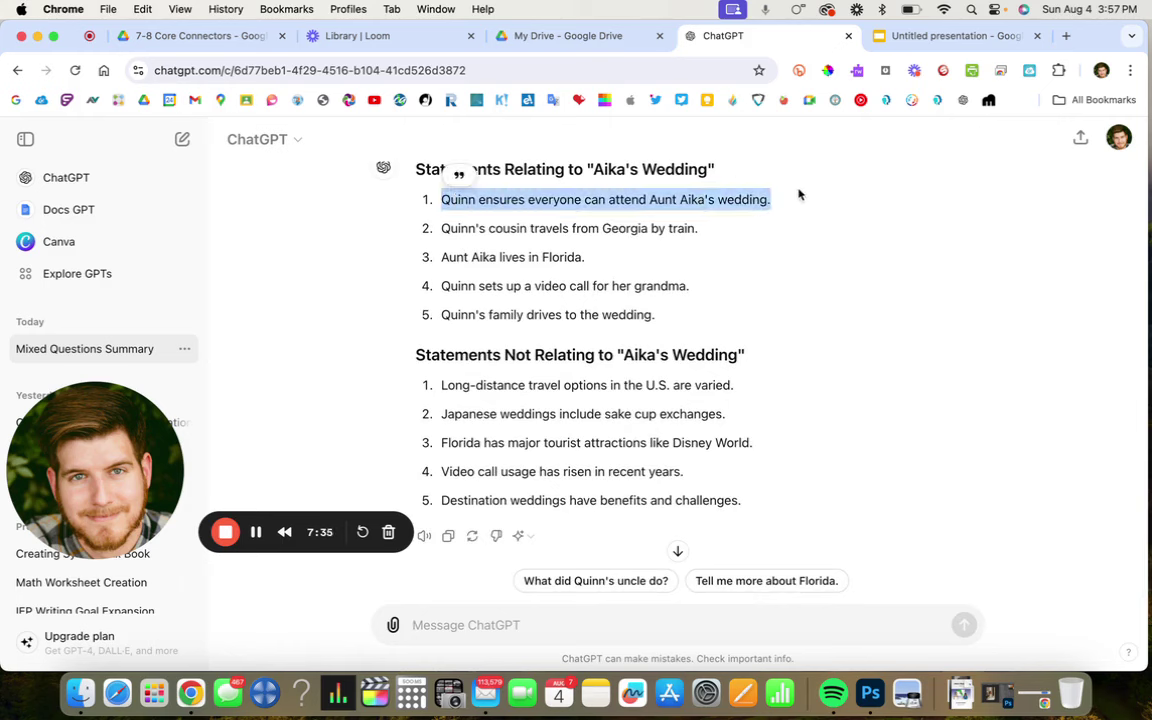
left_click(941, 38)
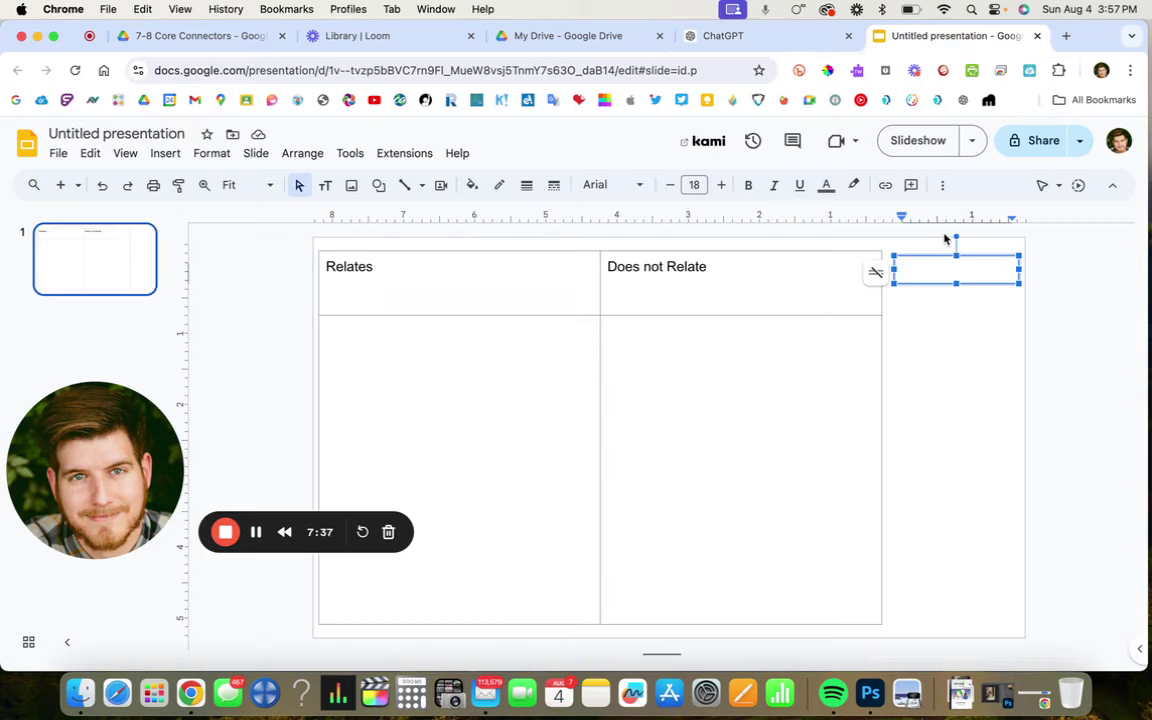
key("super+v")
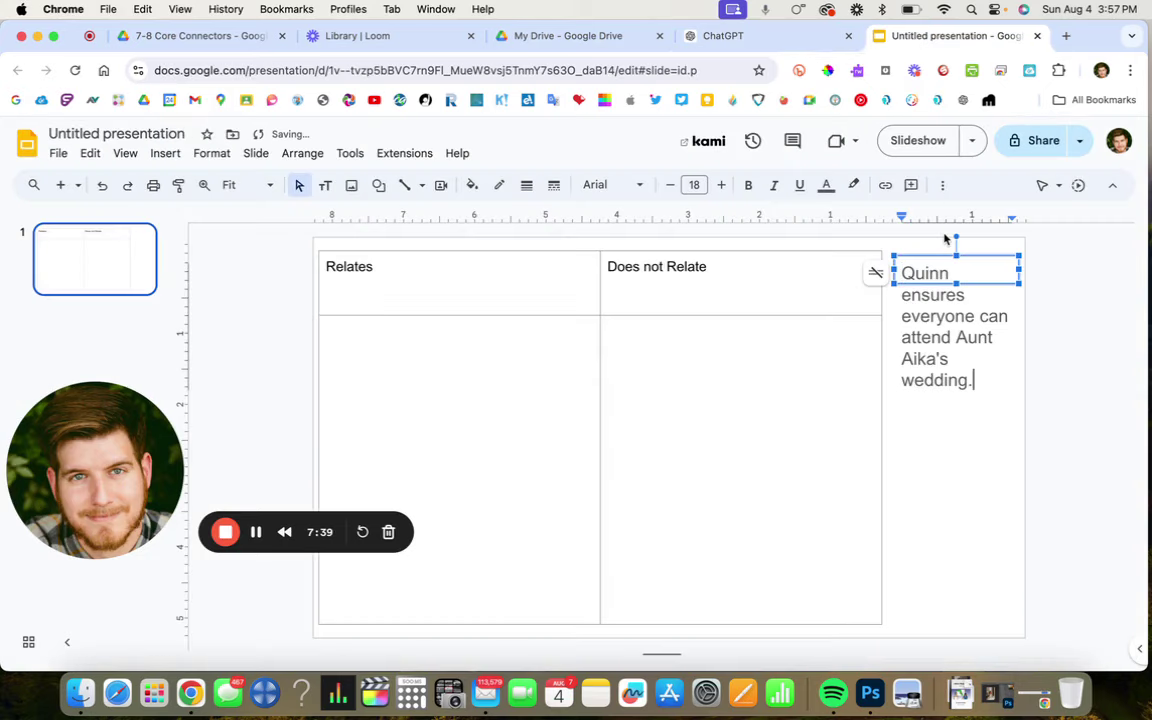
left_click(915, 325)
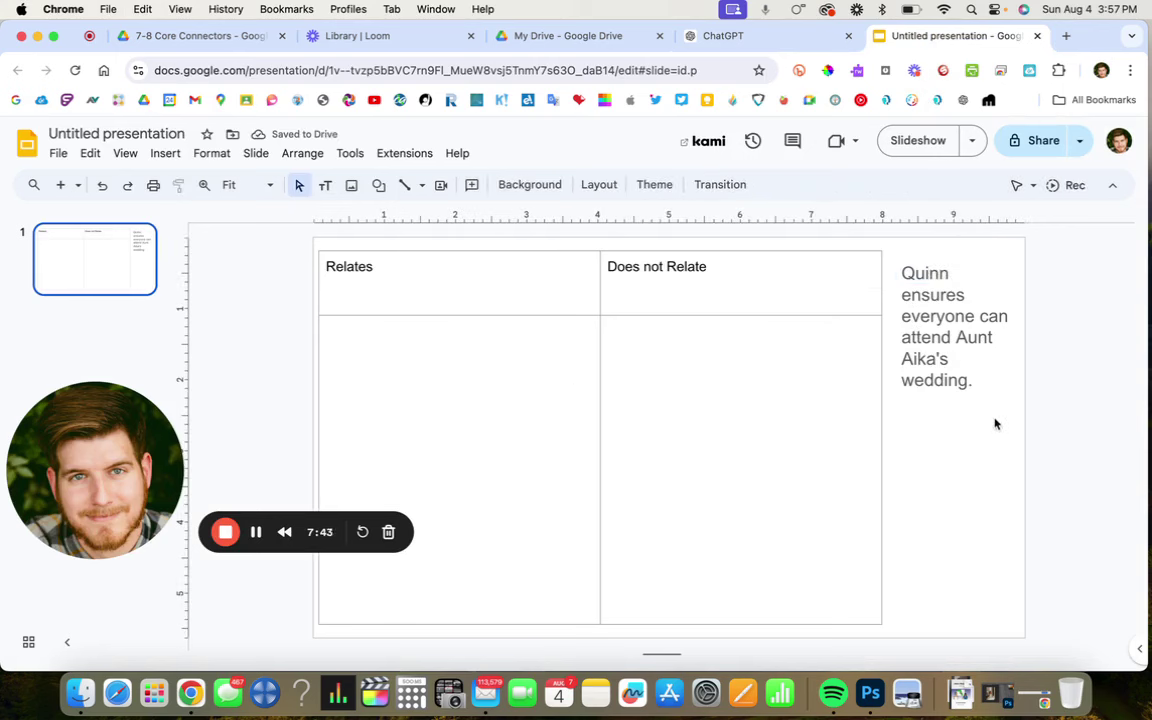
- Reduce the pasted statement's font size to 8 so it fits its text box
left_click(967, 380)
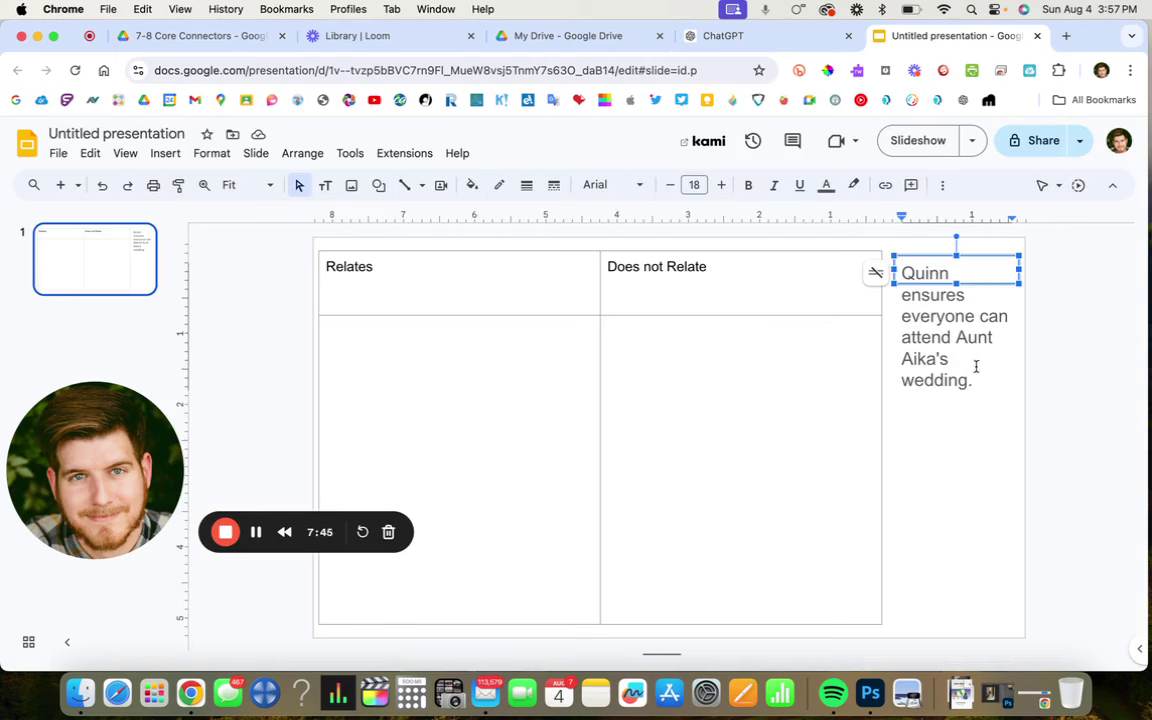
triple_click(935, 314)
key("super+c")
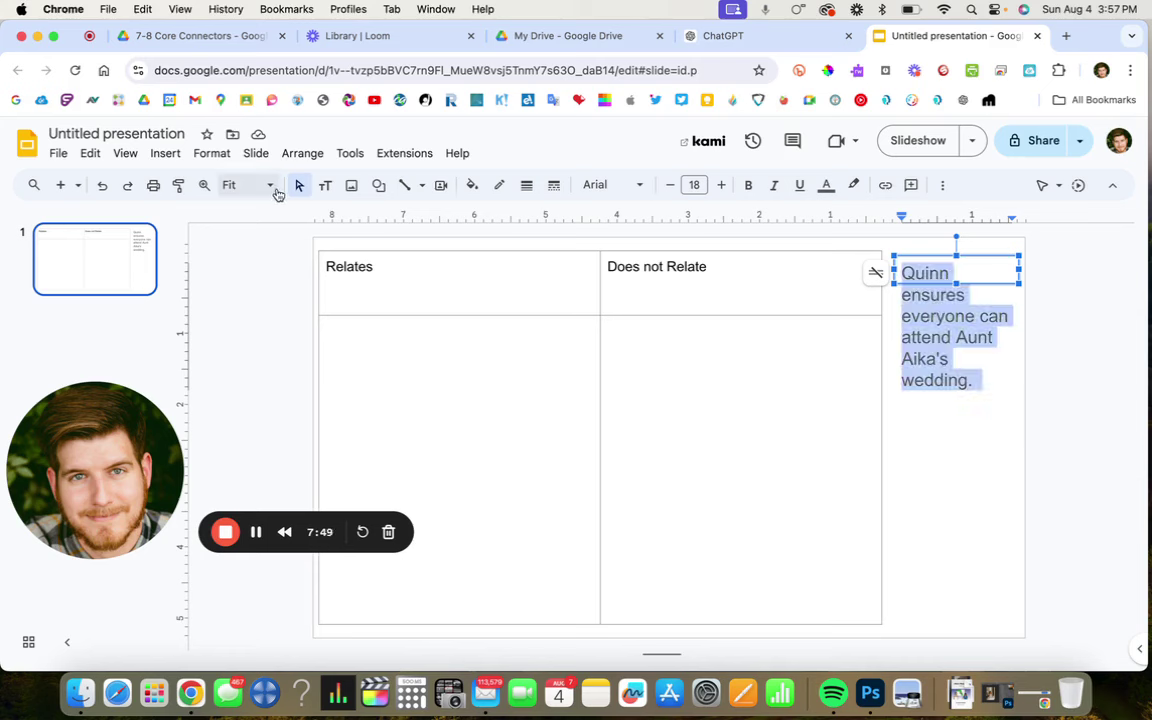
left_click(670, 185)
left_click(670, 185)
left_click(670, 185)
left_click(670, 185)
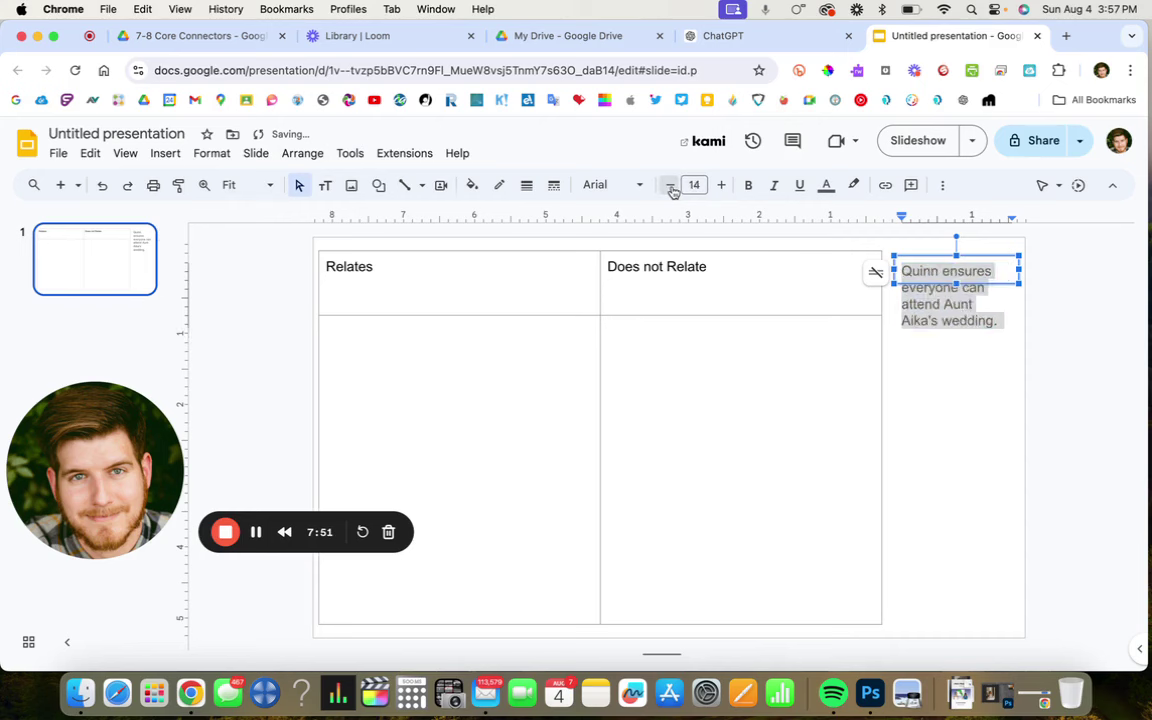
left_click(670, 185)
left_click(670, 185)
left_click(670, 185)
left_click(670, 185)
left_click(670, 185)
left_click(670, 185)
left_click(670, 185)
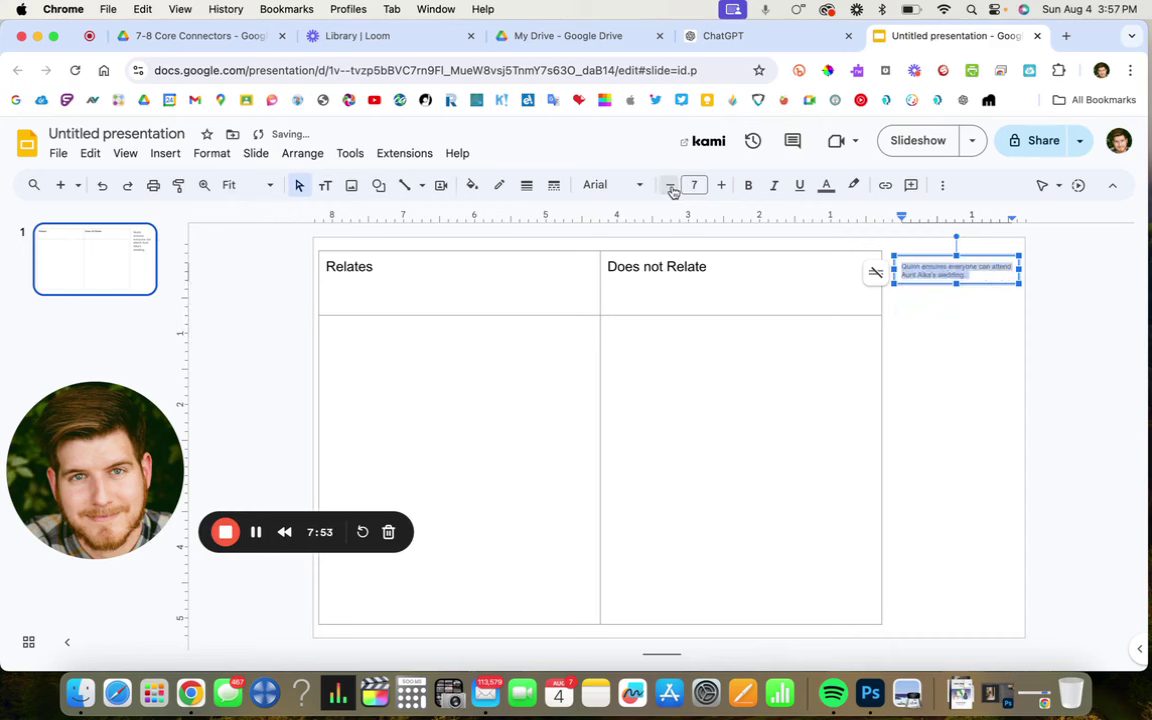
left_click(721, 185)
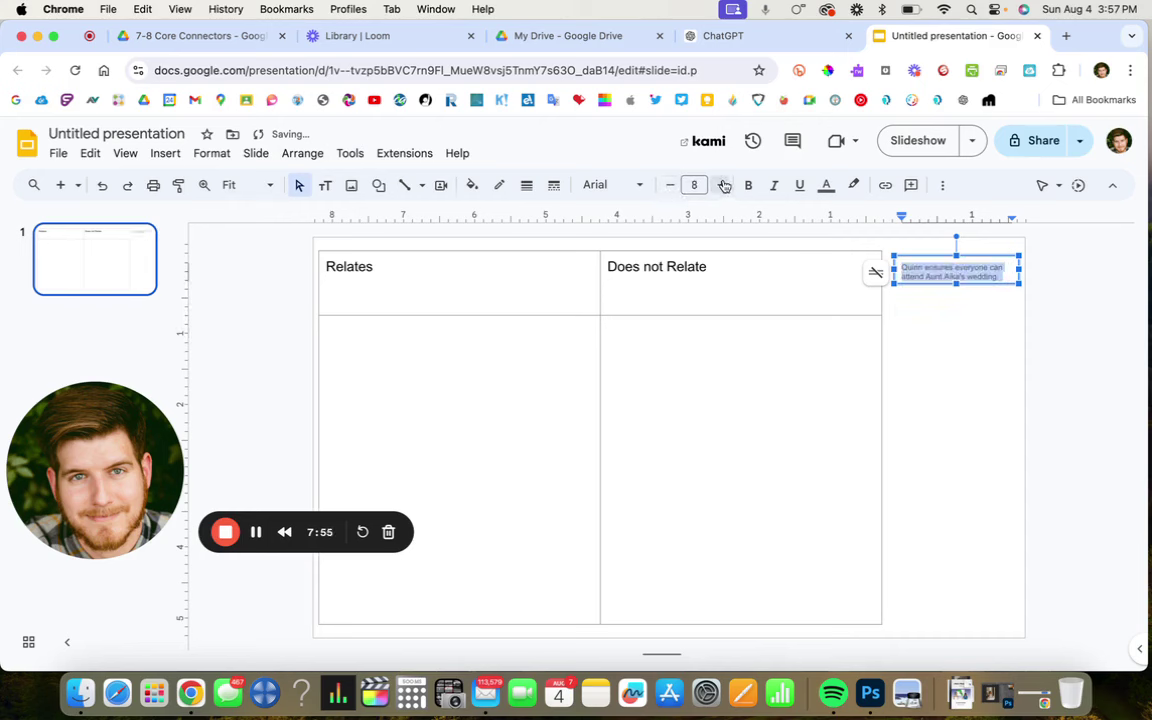
left_click(1100, 357)
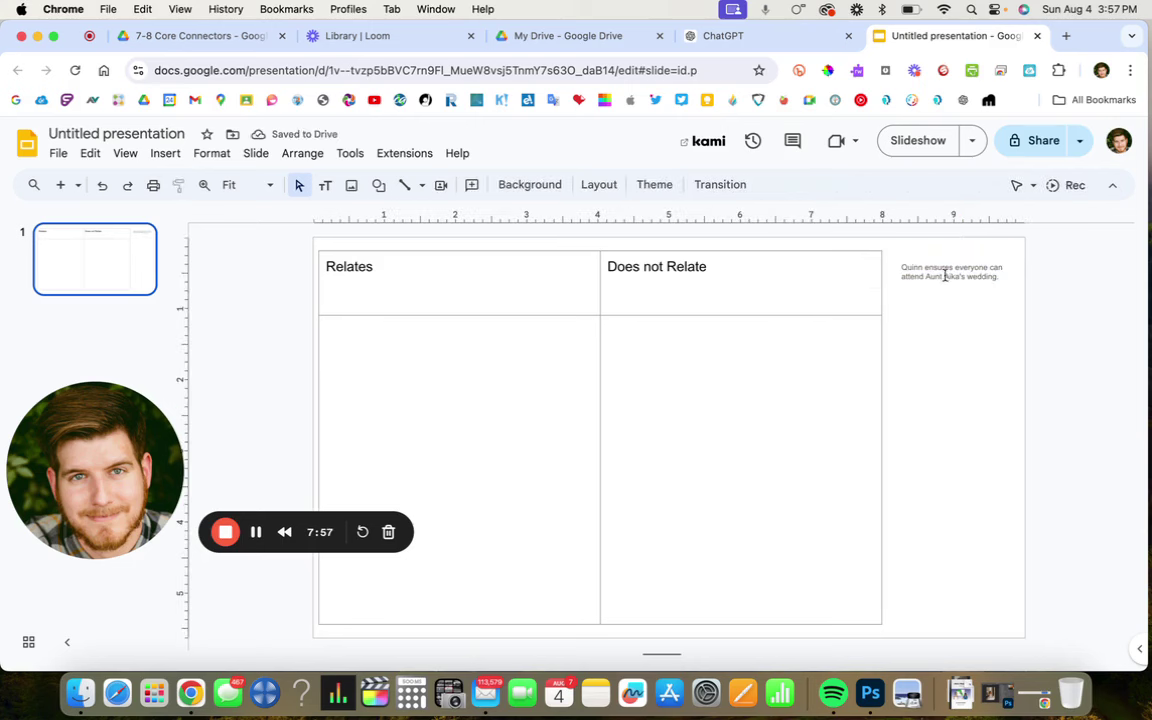
left_click(944, 276)
left_click(1131, 337)
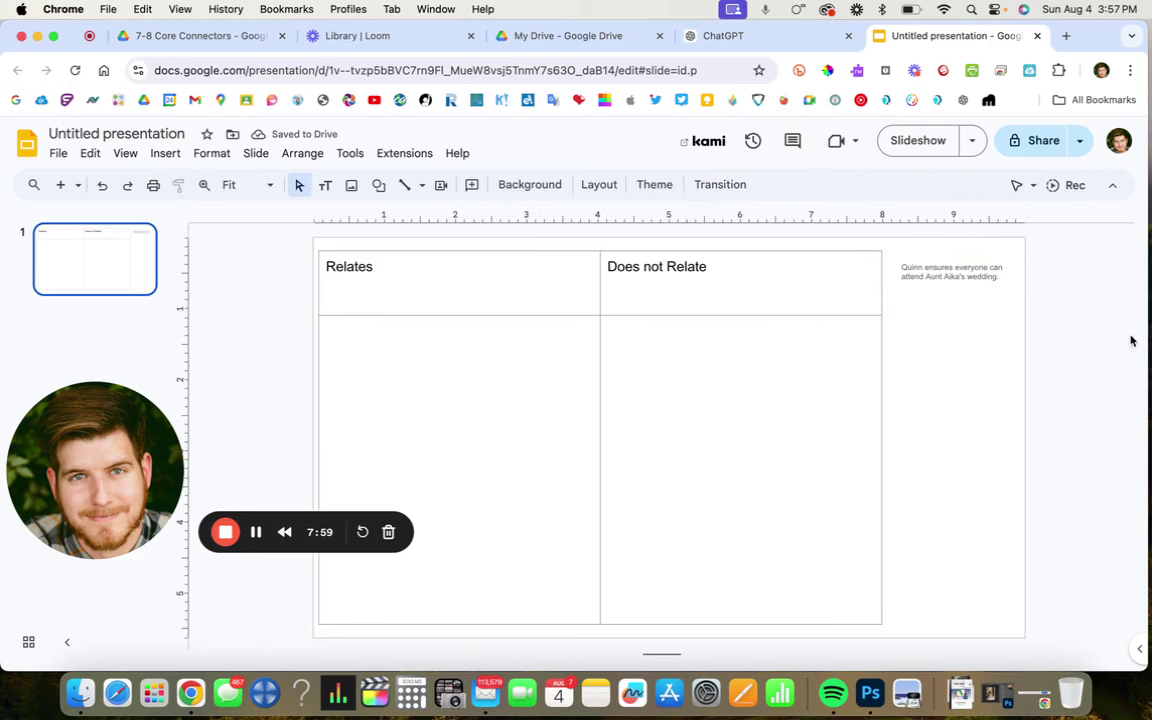
- Try to duplicate the statement by pasting it again and moving its box down, and undo both changes
left_click(956, 269)
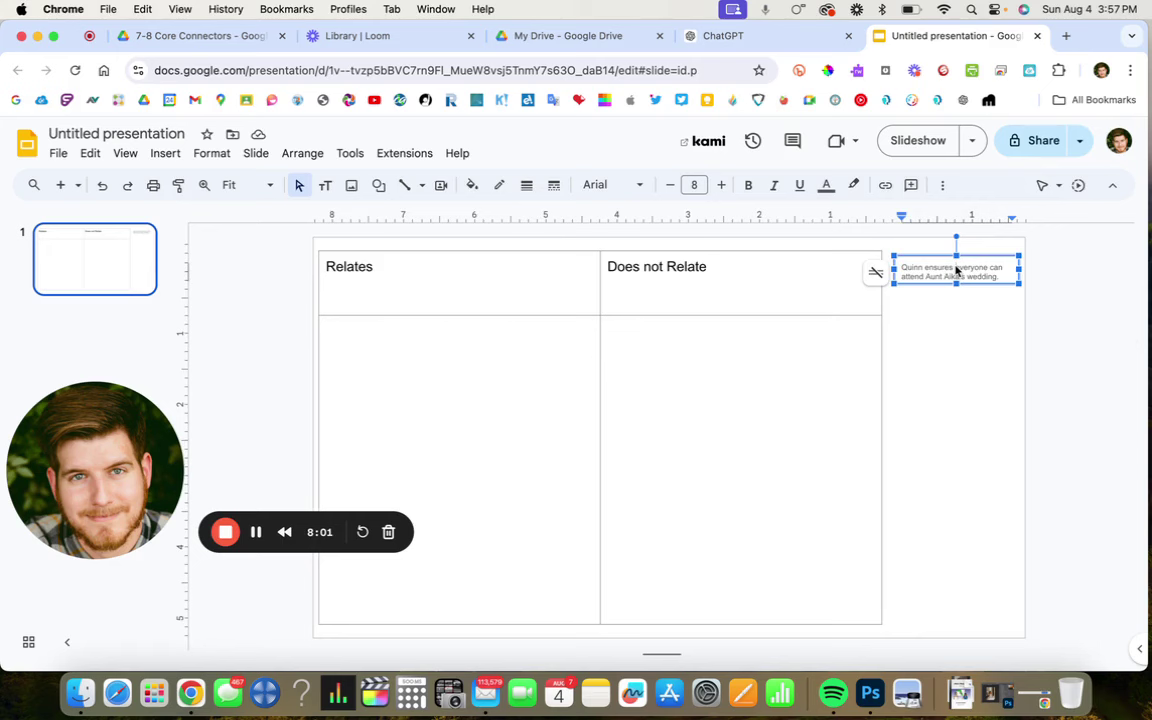
key("super+v")
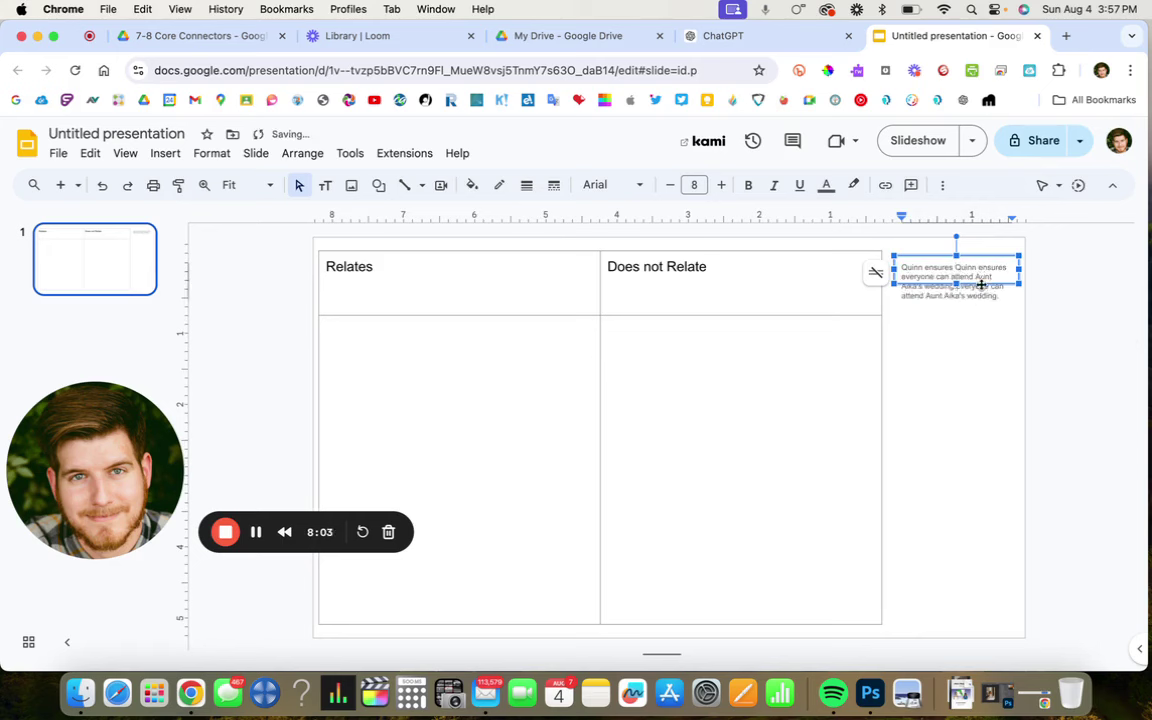
left_click(1036, 337)
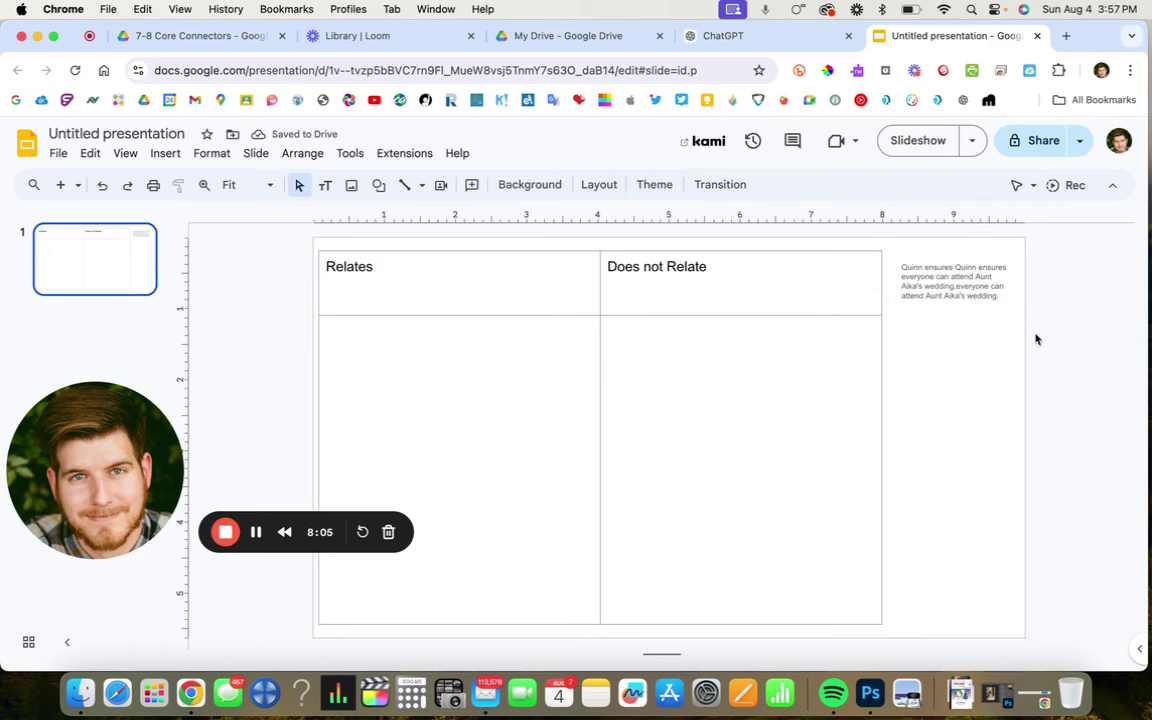
left_click(960, 292)
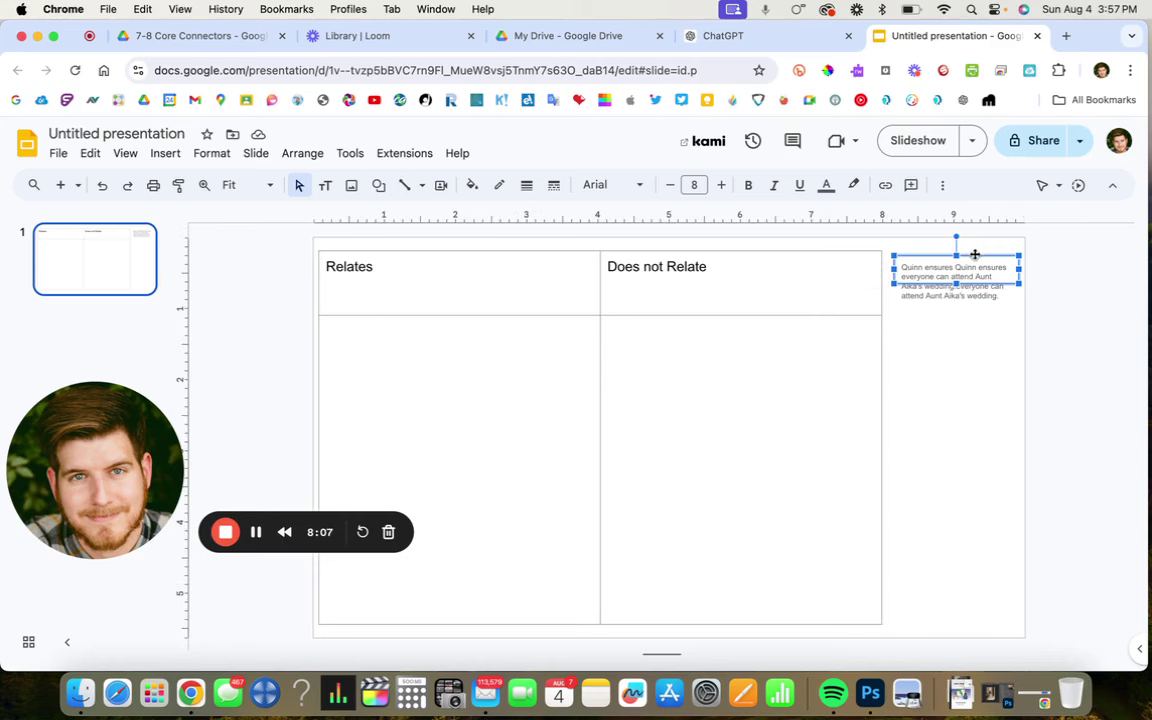
left_click_drag(970, 256, 975, 302)
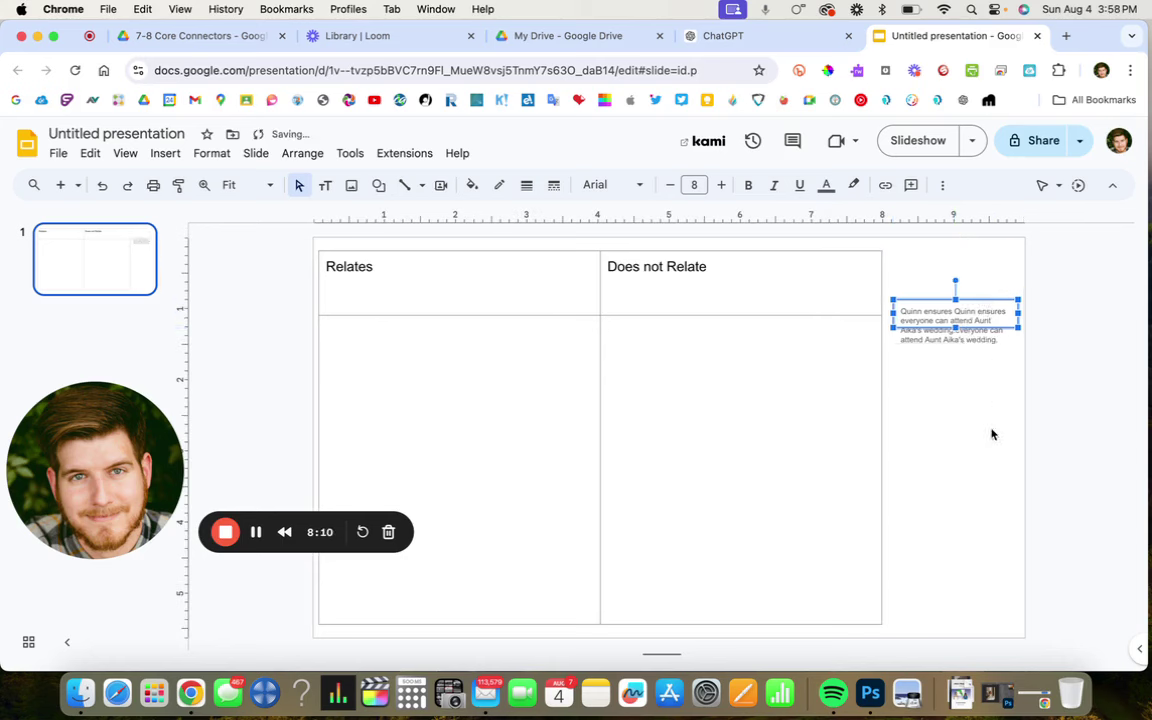
key("super+z")
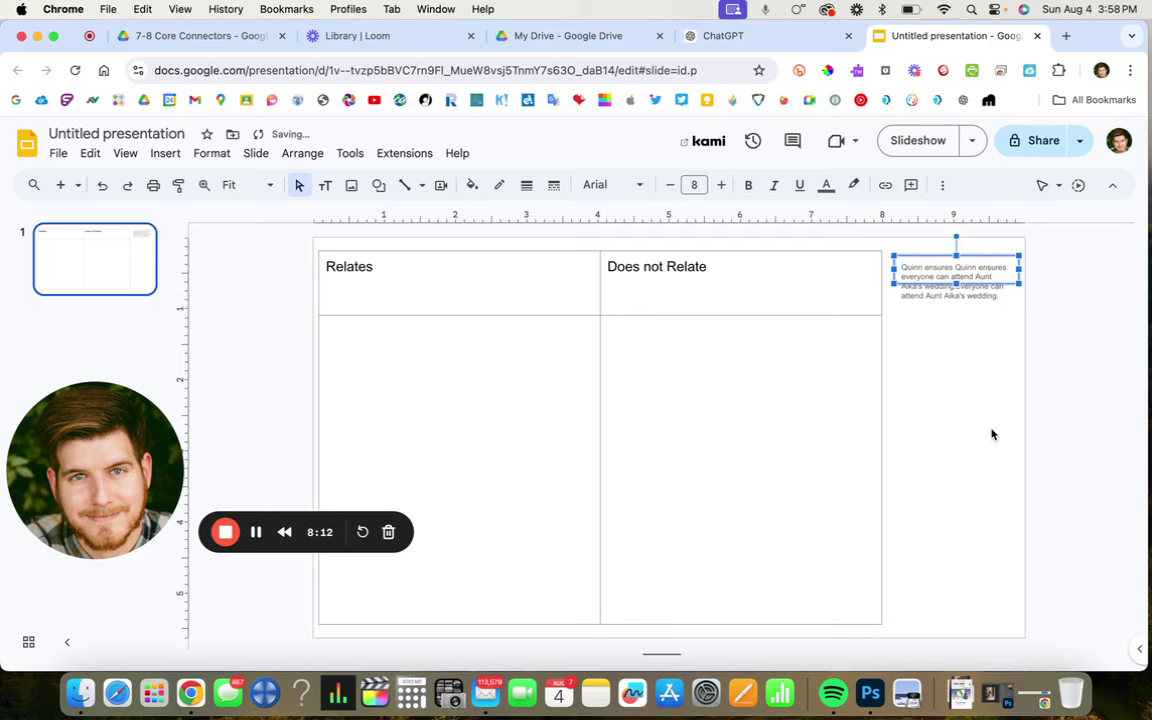
key("super+z")
left_click(1113, 401)
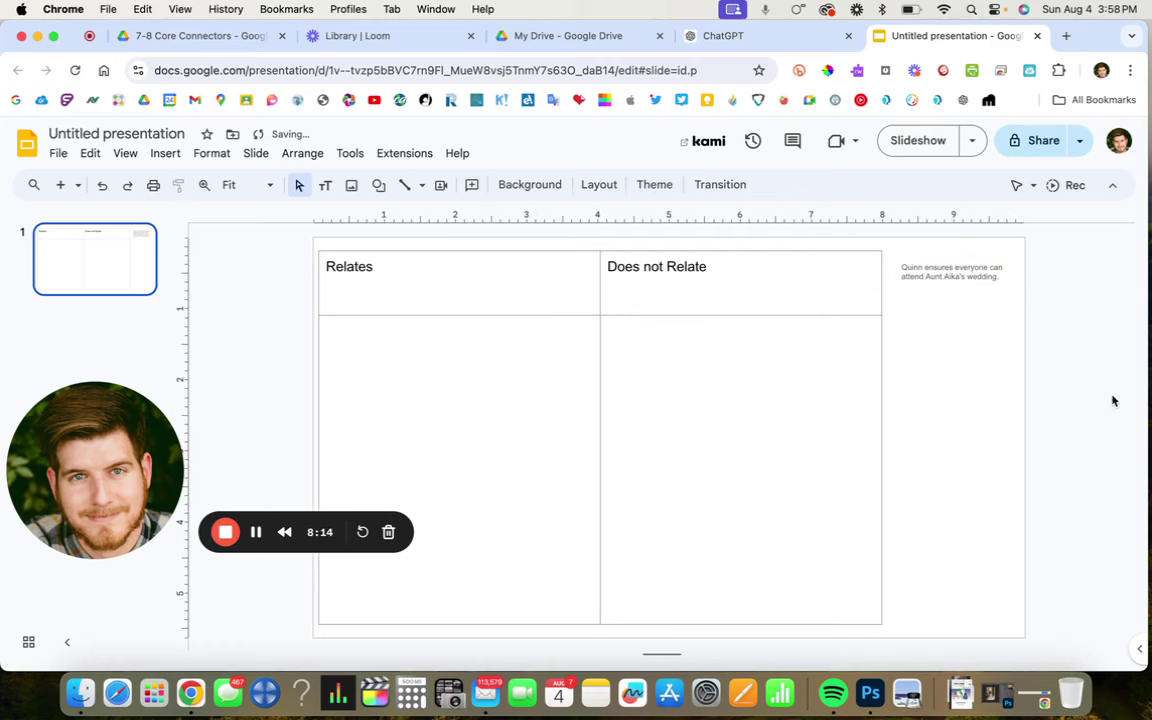
left_click(948, 264)
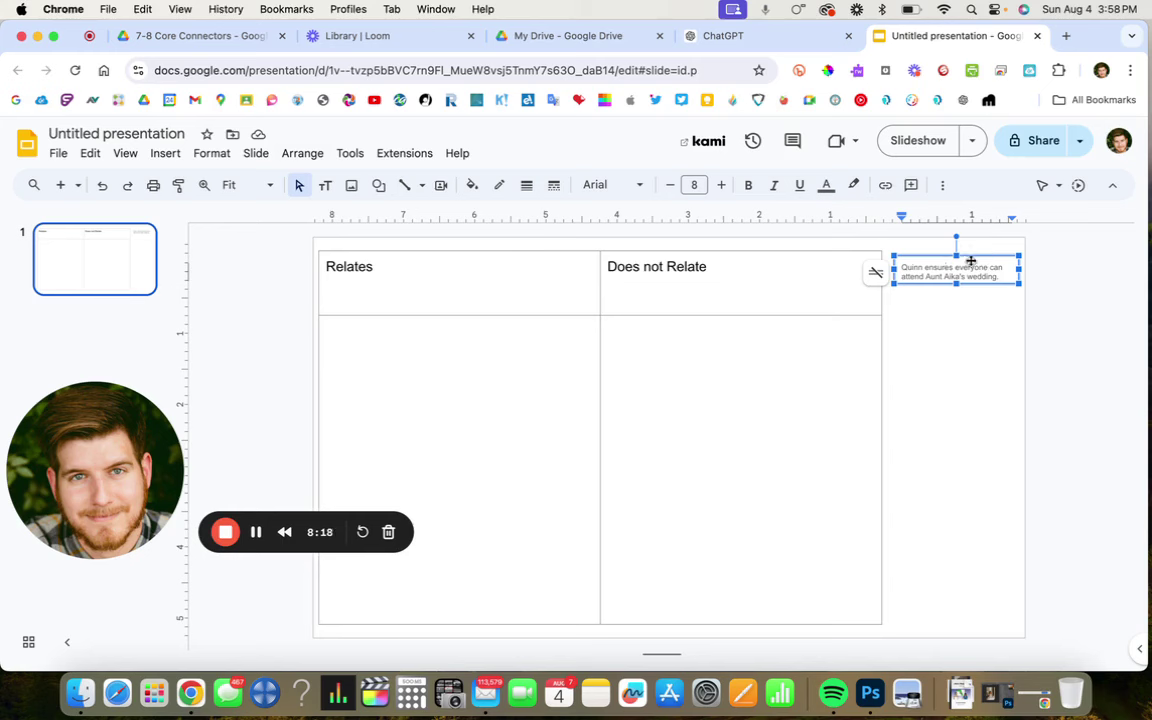
left_click(944, 411)
left_click(956, 272)
left_click(954, 319)
left_click(948, 280)
right_click(925, 289)
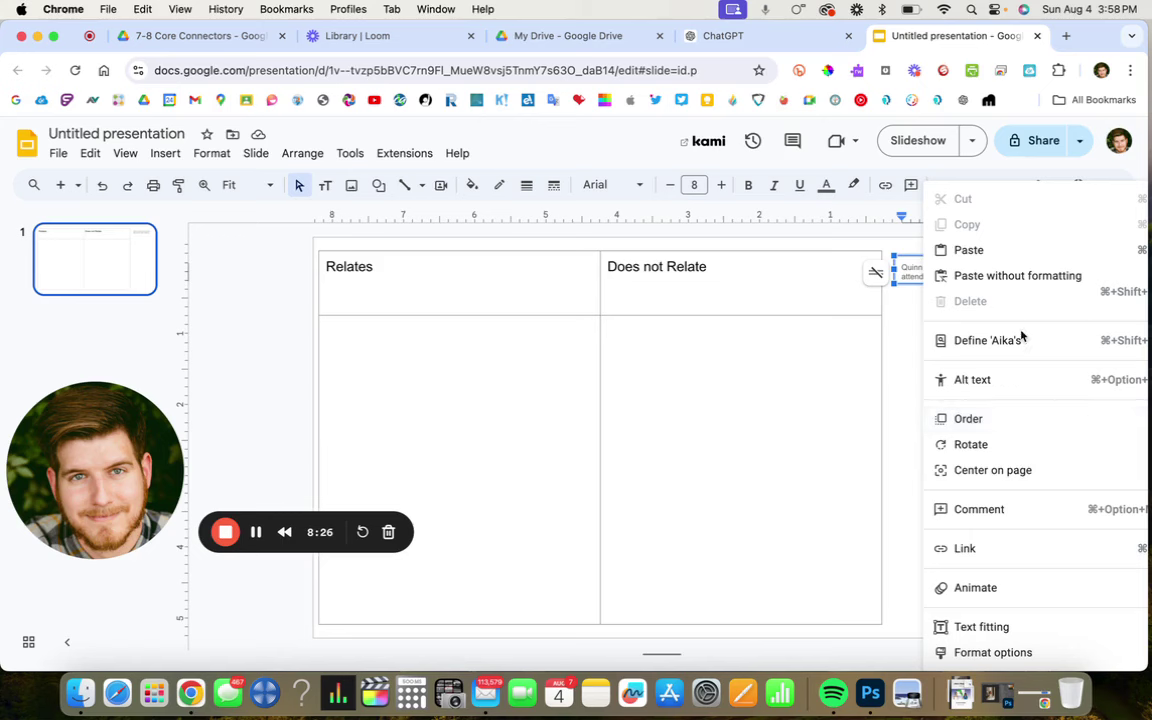
left_click(901, 520)
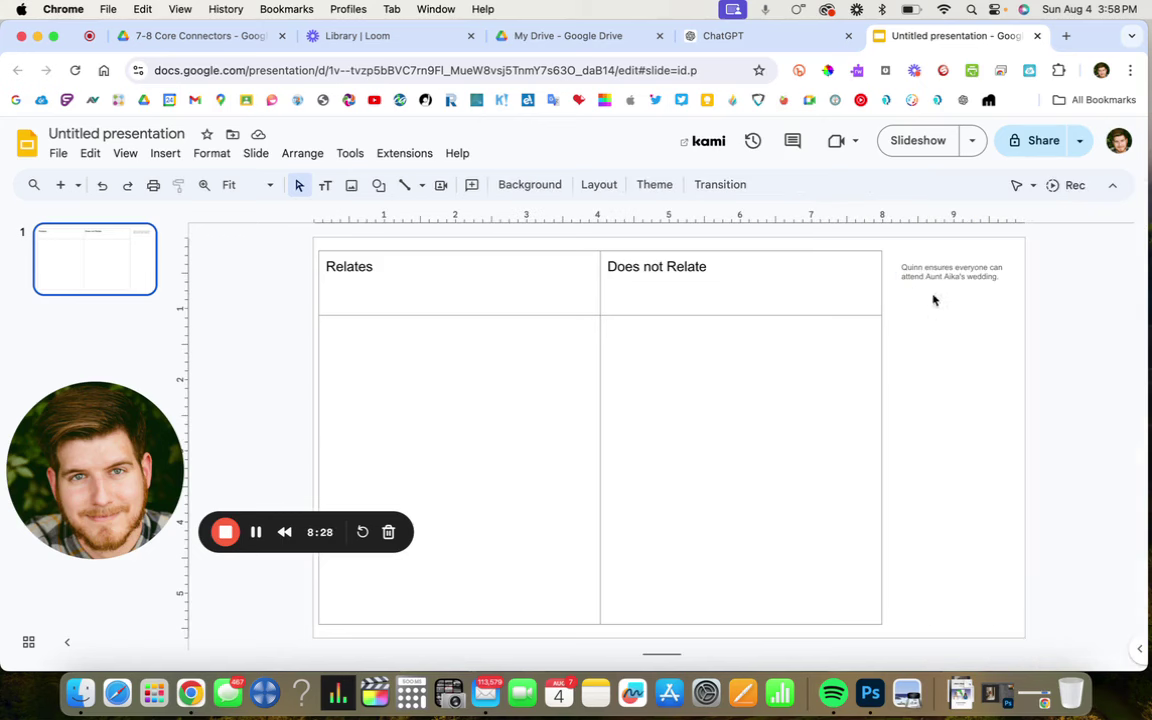
- Draw a second text box about 1.6 inches wide and 0.5 inches high below the first statement
left_click(952, 272)
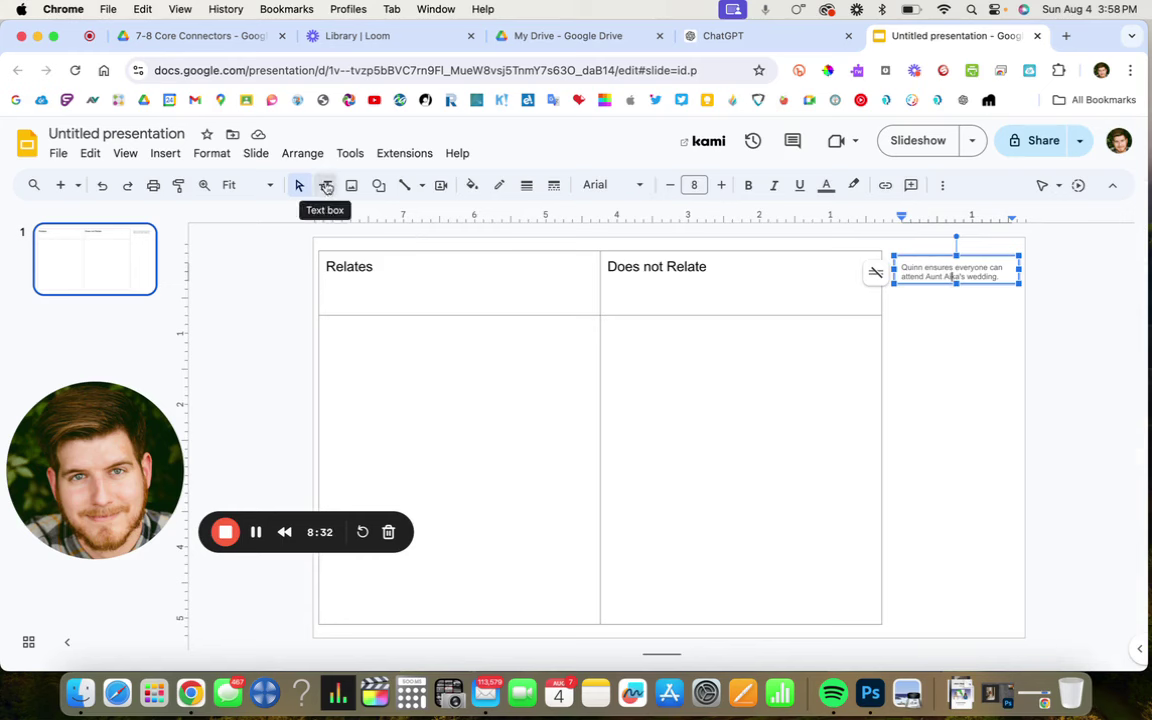
left_click(326, 187)
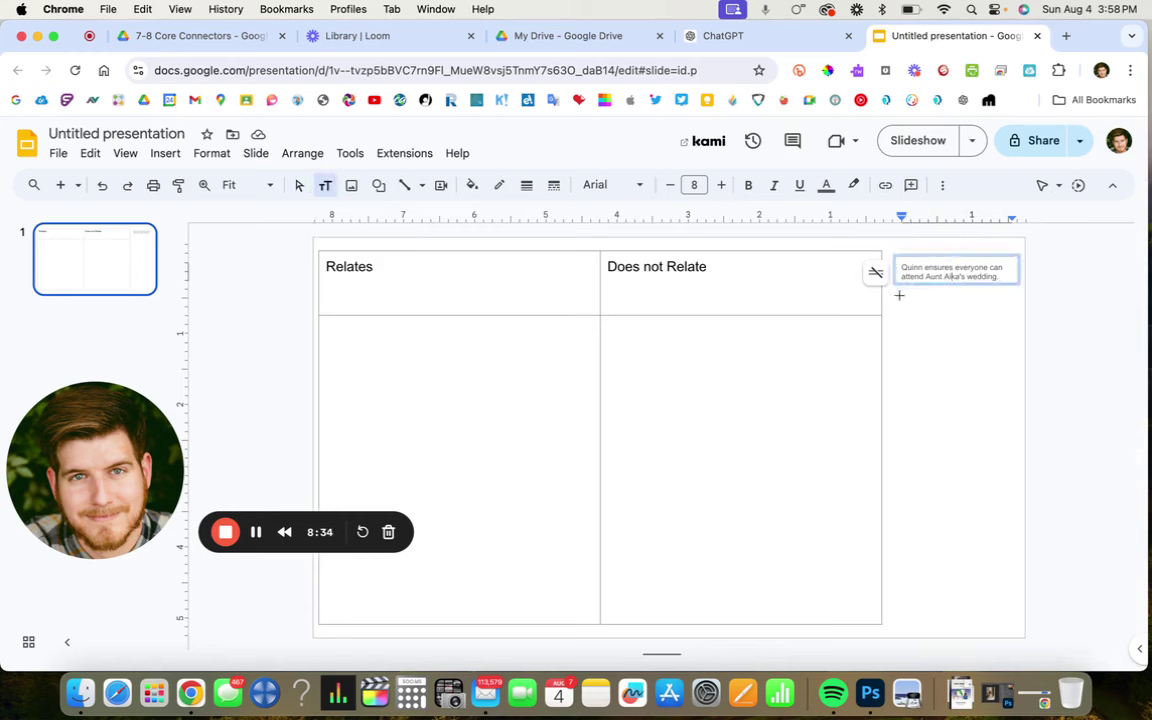
left_click_drag(913, 311, 1027, 347)
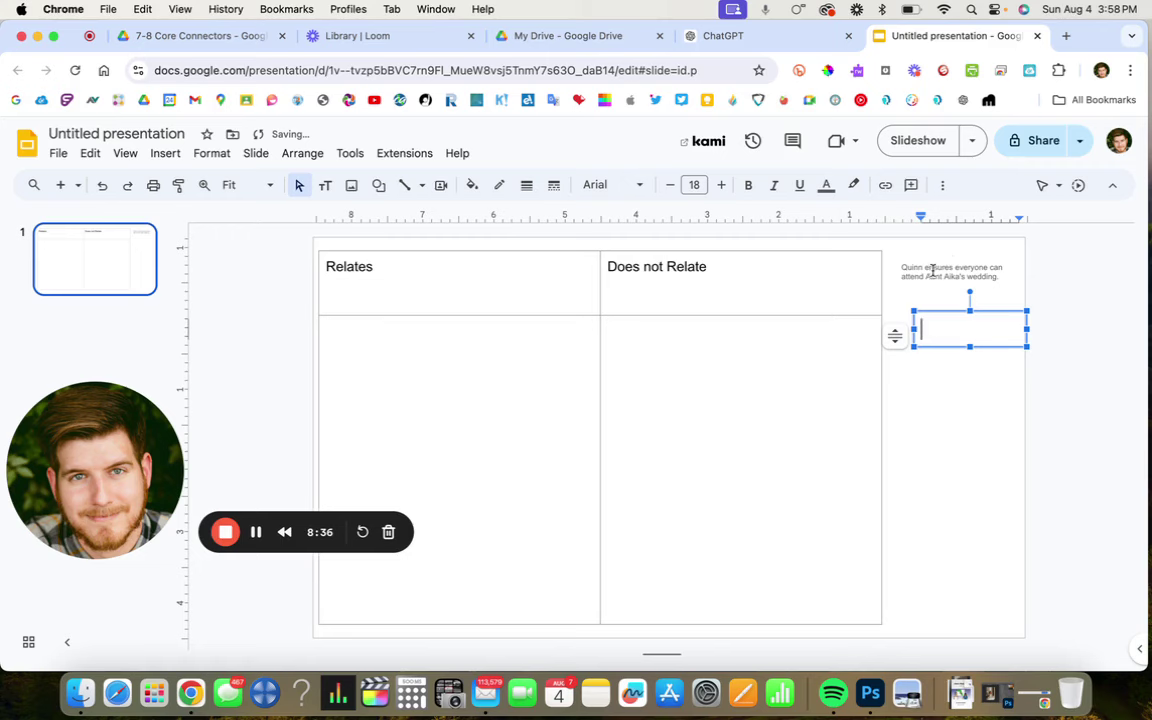
- Copy "Long-distance travel options in the U.S. are varied." from ChatGPT into the new text box in Google Slides
left_click(765, 38)
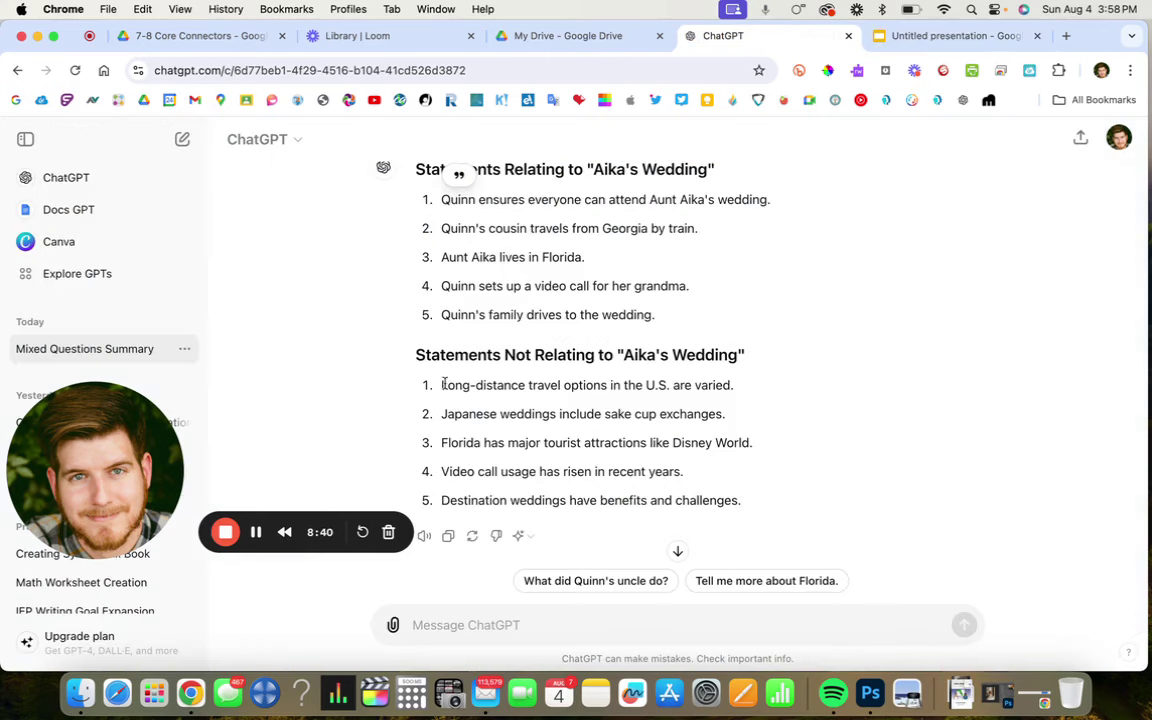
left_click_drag(441, 386, 766, 392)
key("super+c")
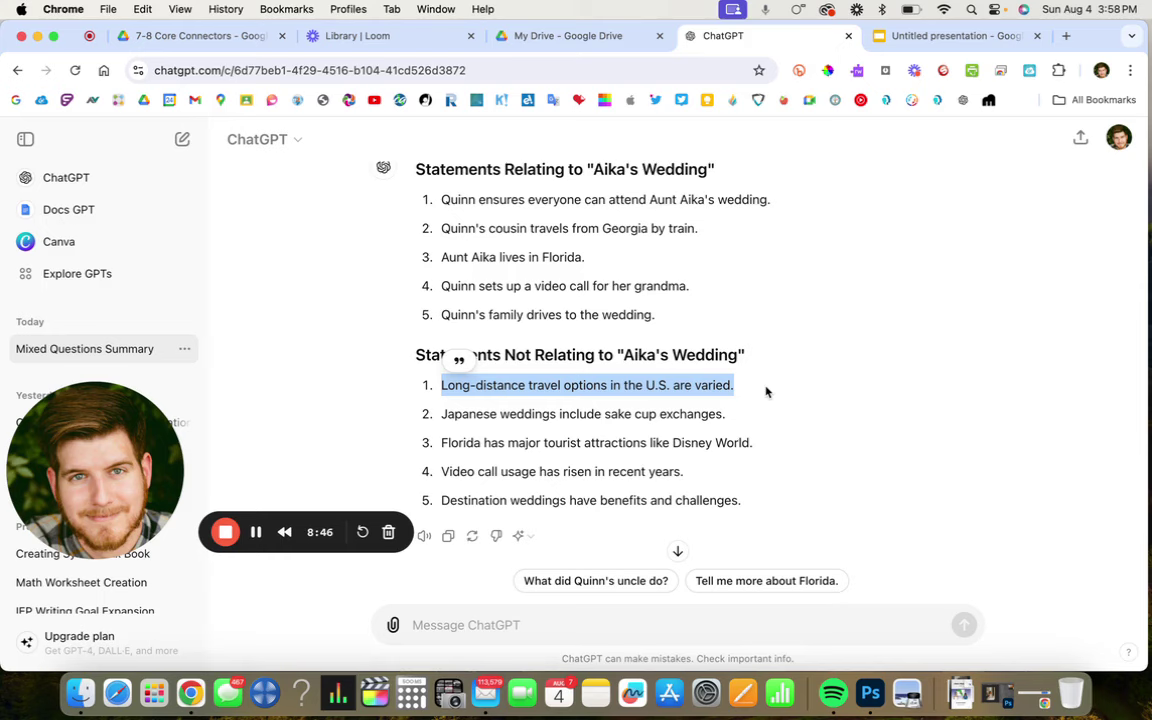
left_click(935, 40)
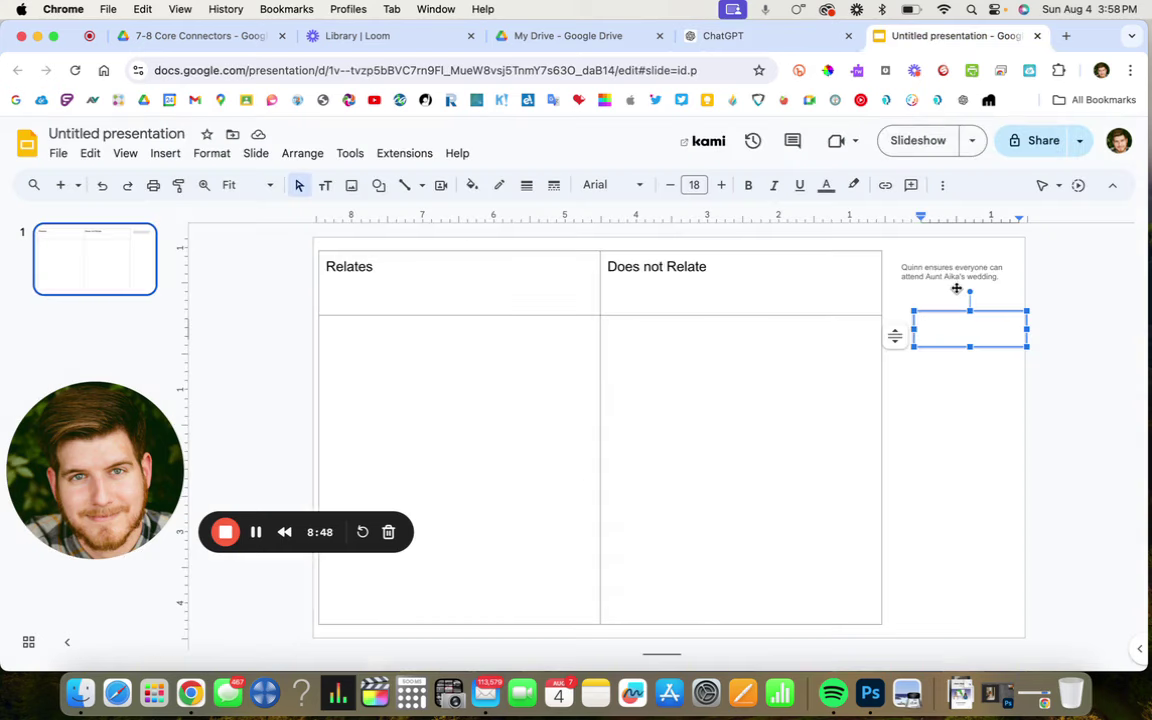
key("super+v")
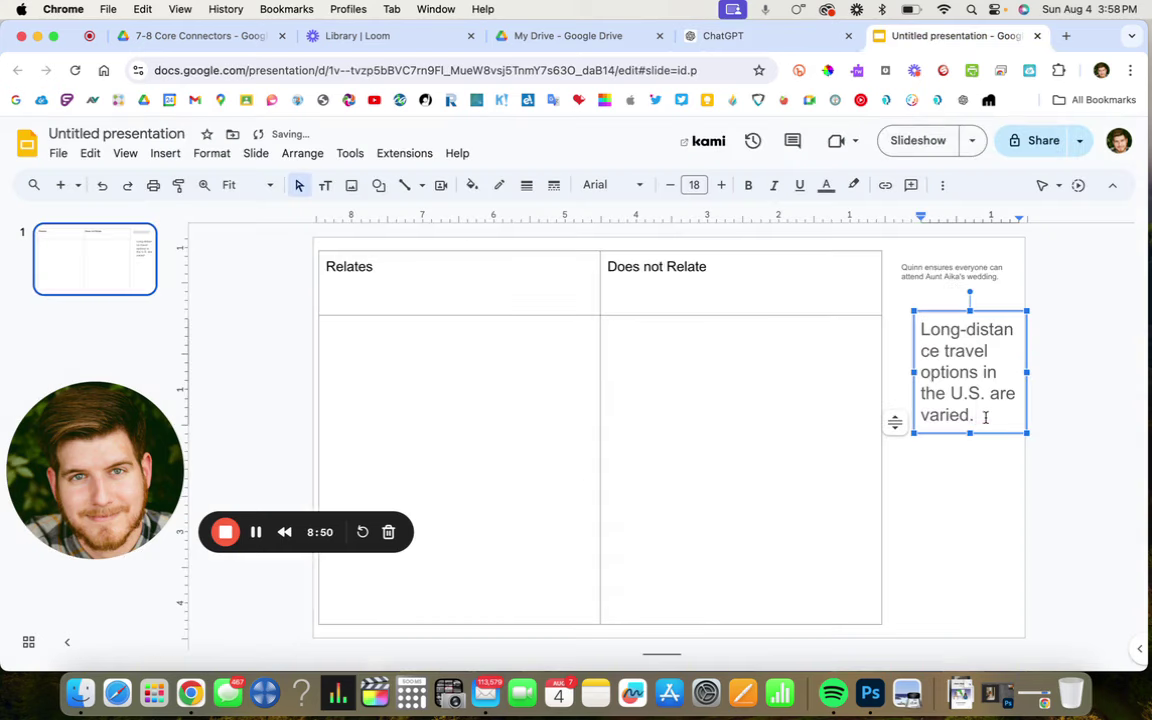
- Reduce the long-distance travel statement's font size to 7
left_click_drag(978, 414, 816, 270)
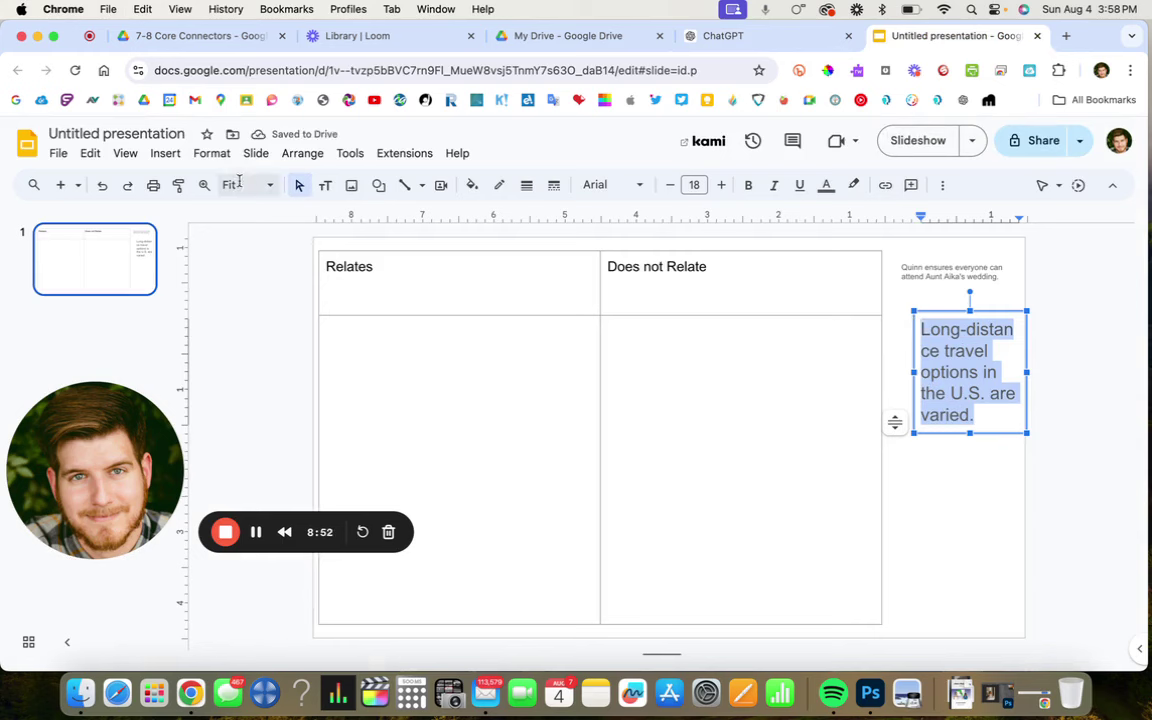
left_click(669, 185)
left_click(669, 185)
left_click(669, 185)
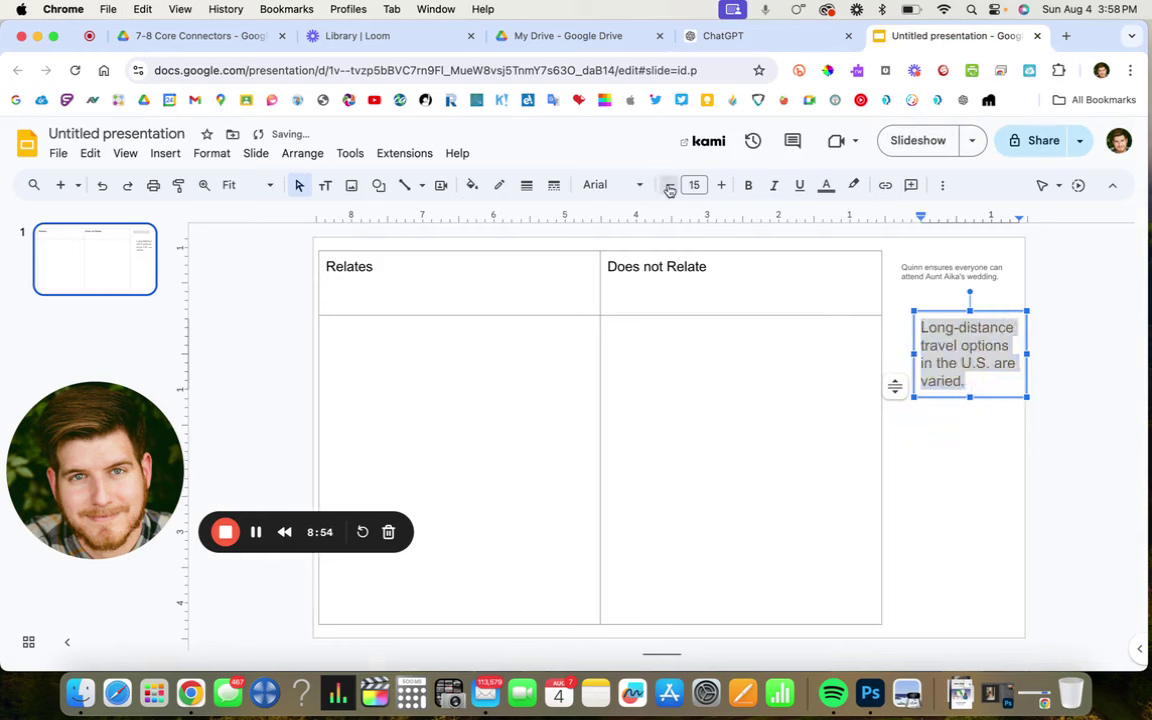
left_click(669, 185)
left_click(669, 185)
left_click(669, 185)
left_click(669, 185)
left_click(669, 185)
left_click(669, 185)
left_click(669, 185)
left_click(669, 185)
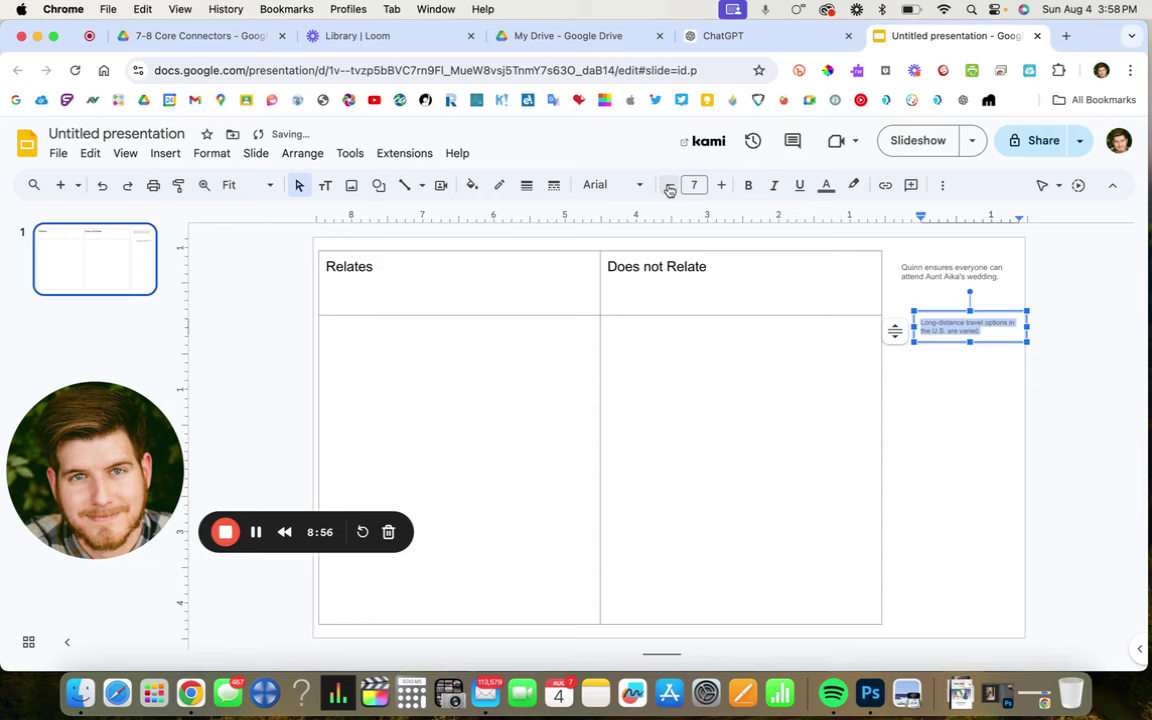
left_click(1003, 401)
- Move the long-distance travel statement's box up, directly beneath the first statement
left_click(958, 324)
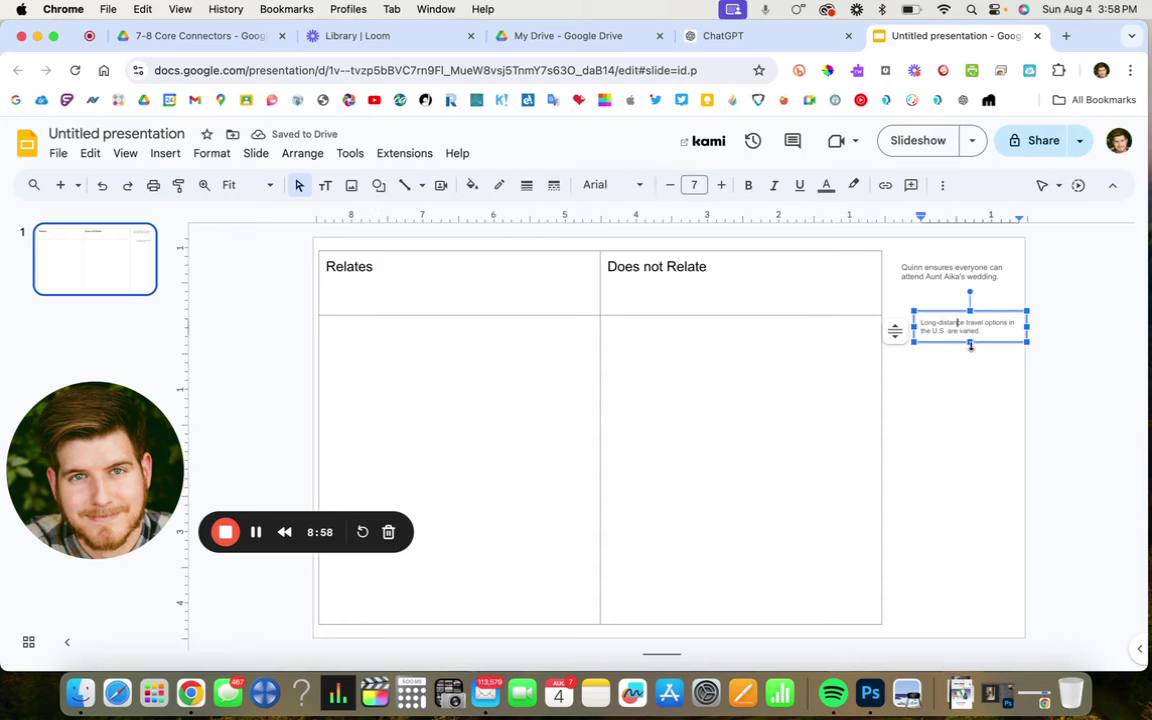
left_click_drag(970, 344, 971, 310)
left_click(957, 447)
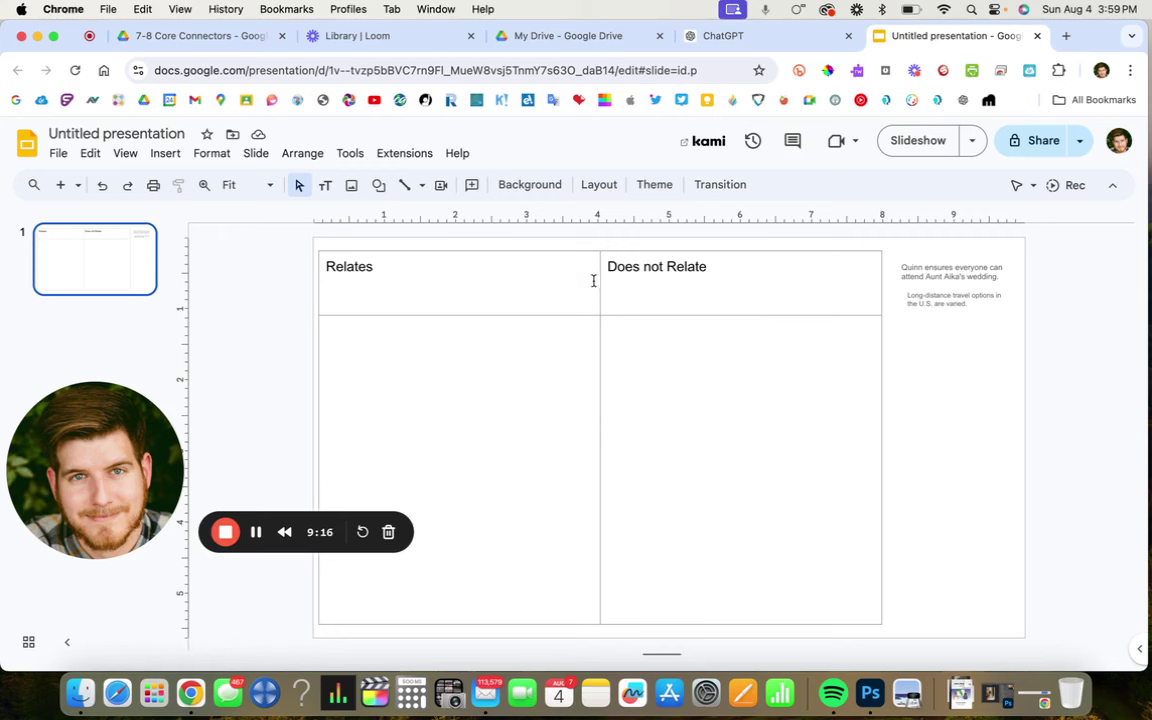
- Move the wedding attendance statement into the "Relates" column and the long-distance travel statement into the "Does not Relate" column
left_click(945, 270)
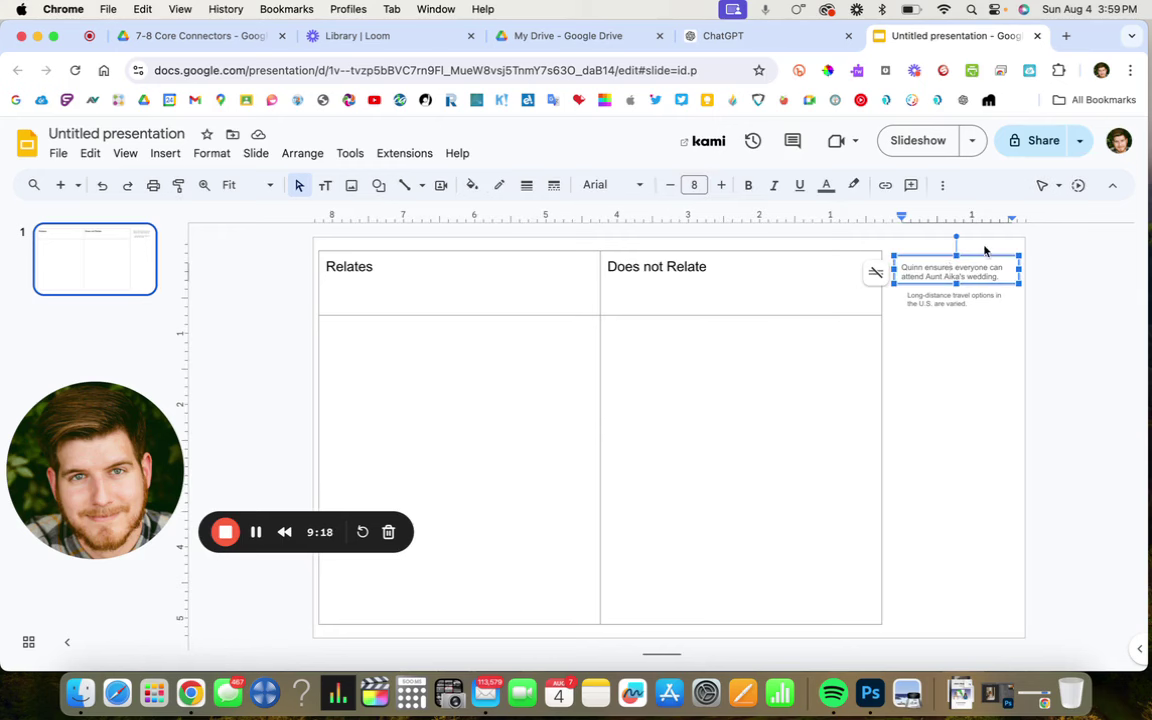
left_click_drag(981, 256, 430, 338)
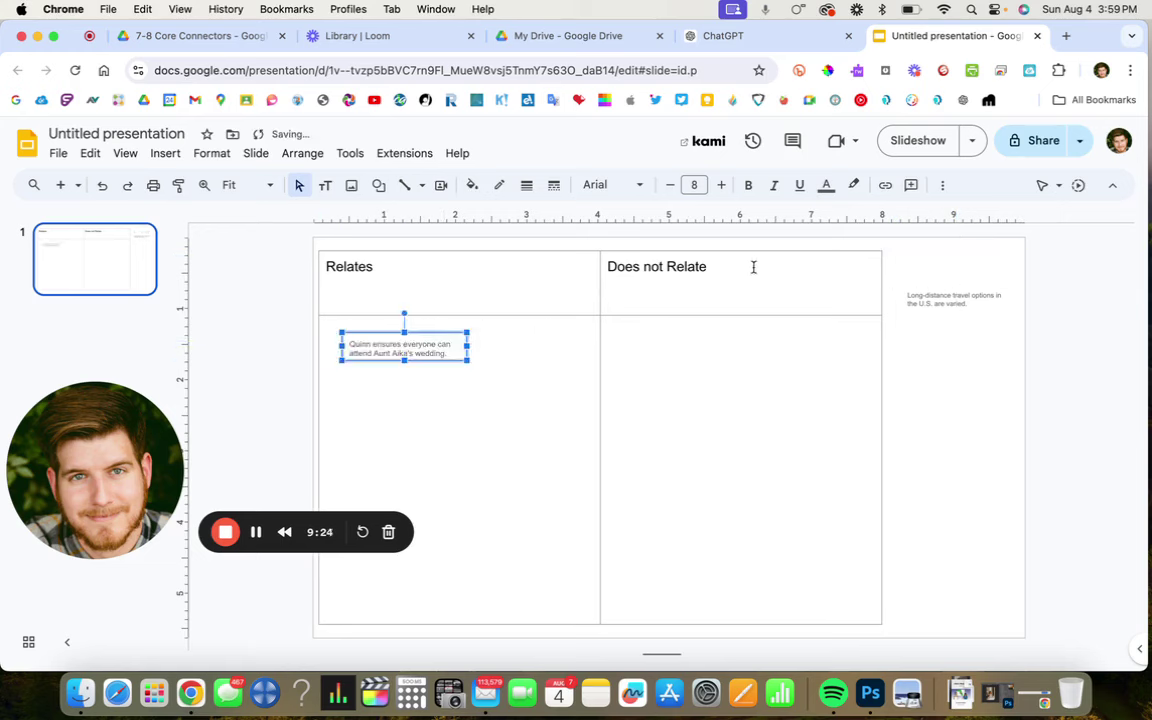
left_click(980, 294)
left_click_drag(980, 283, 704, 338)
left_click(952, 390)
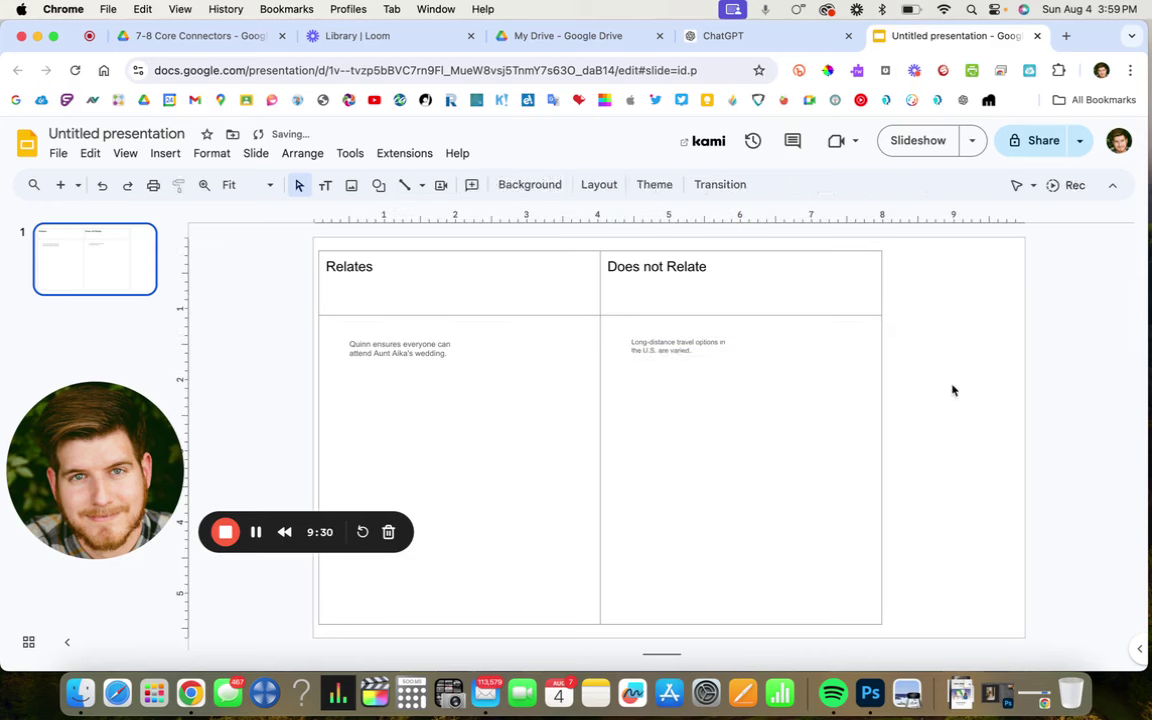